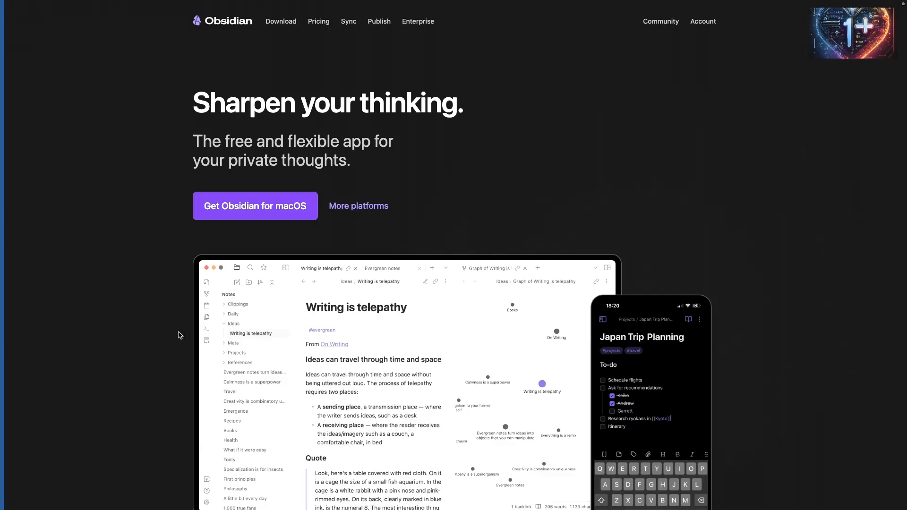
Examine the Obsidian homepage, from the introduction to the section on privacy, plugins and open file formats.
scroll(180, 335, down, 2)
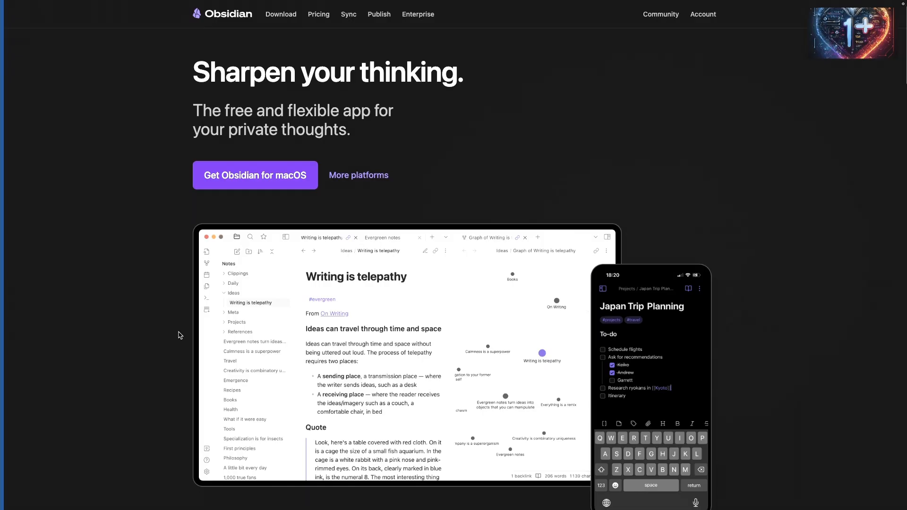
scroll(179, 335, down, 1)
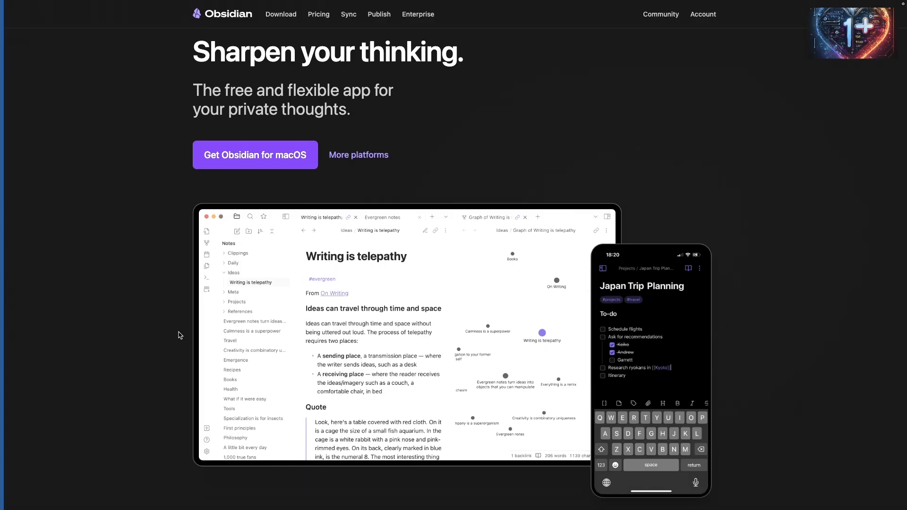
scroll(180, 336, down, 1)
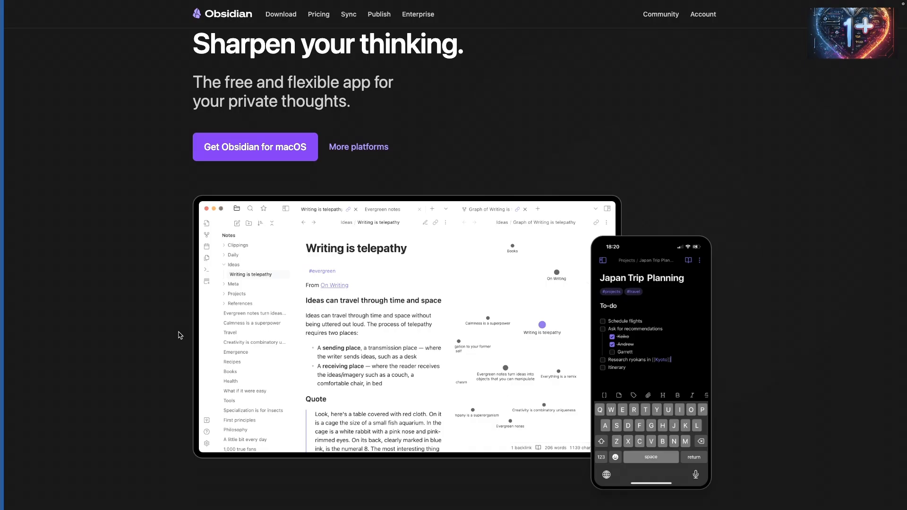
scroll(180, 336, down, 1)
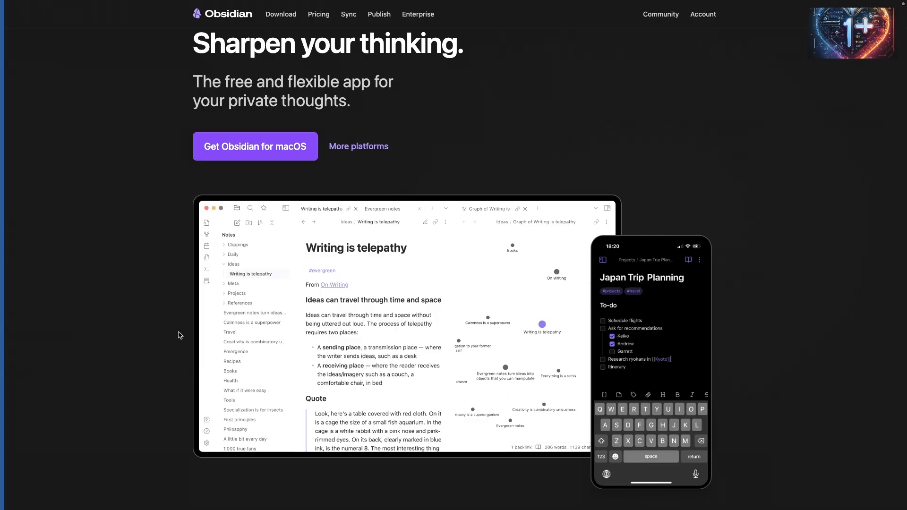
scroll(179, 335, up, 1)
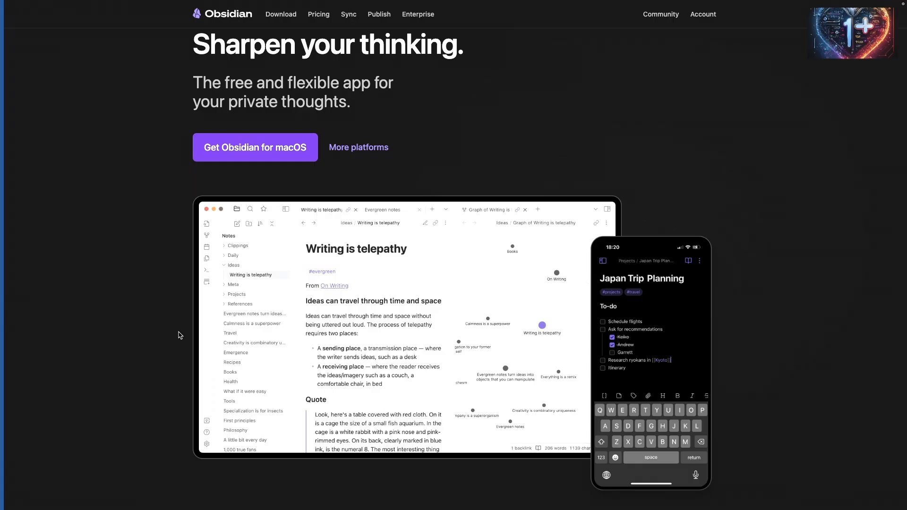
scroll(180, 335, up, 1)
scroll(180, 335, down, 1)
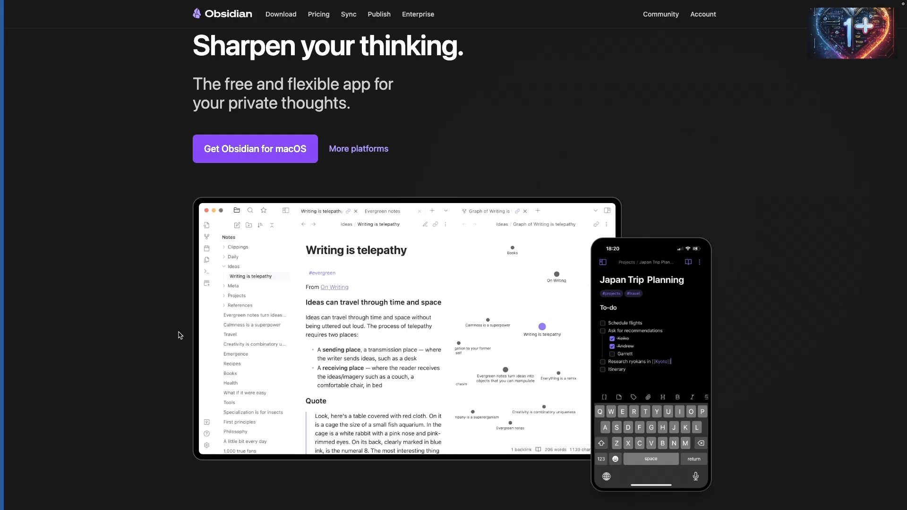
scroll(179, 336, down, 2)
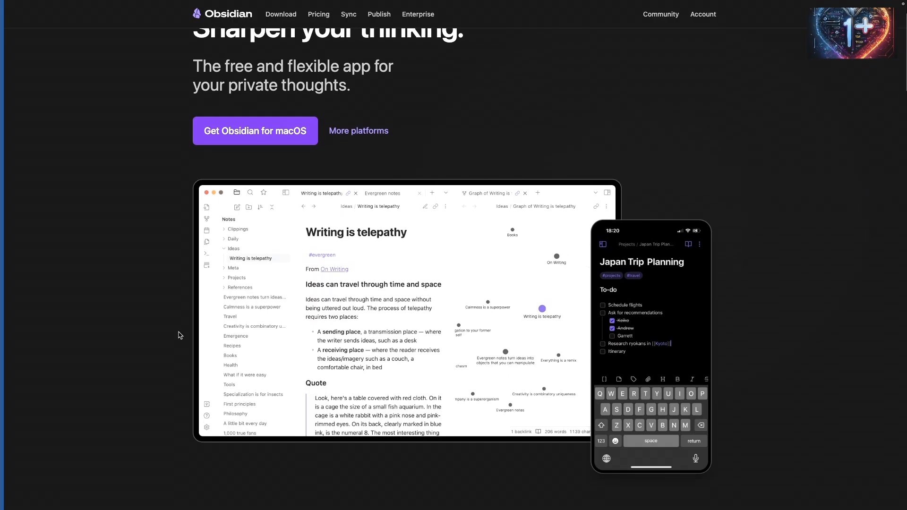
scroll(180, 335, down, 10)
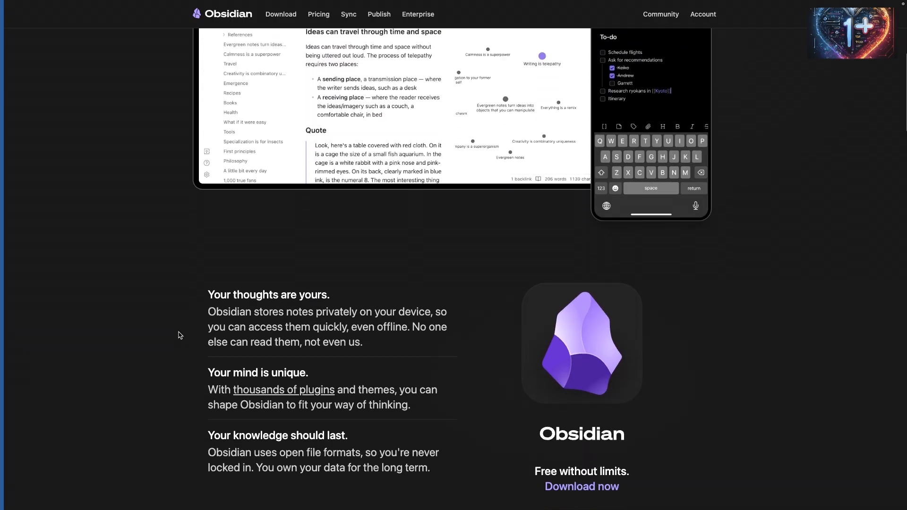
scroll(180, 335, down, 10)
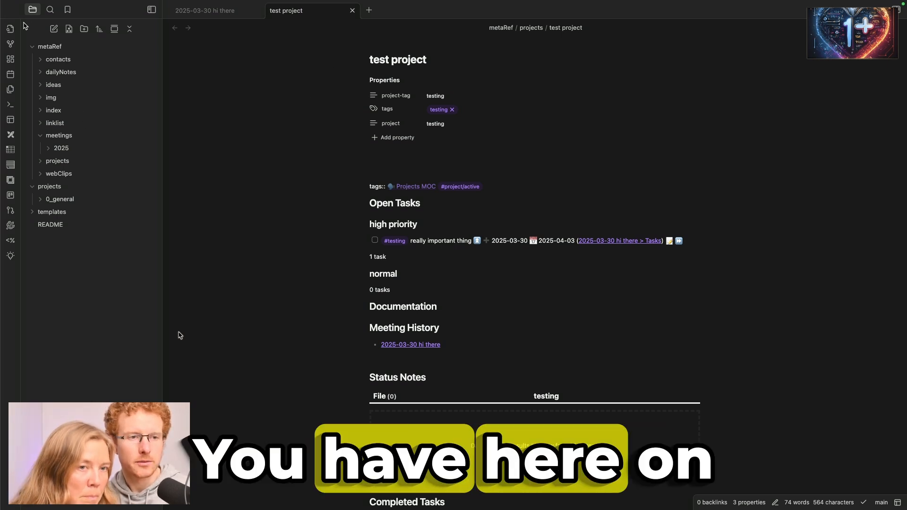
Review the 2025-03-30-Sunday daily note, from the daily questions through the lists of notes created and last touched today.
click(152, 10)
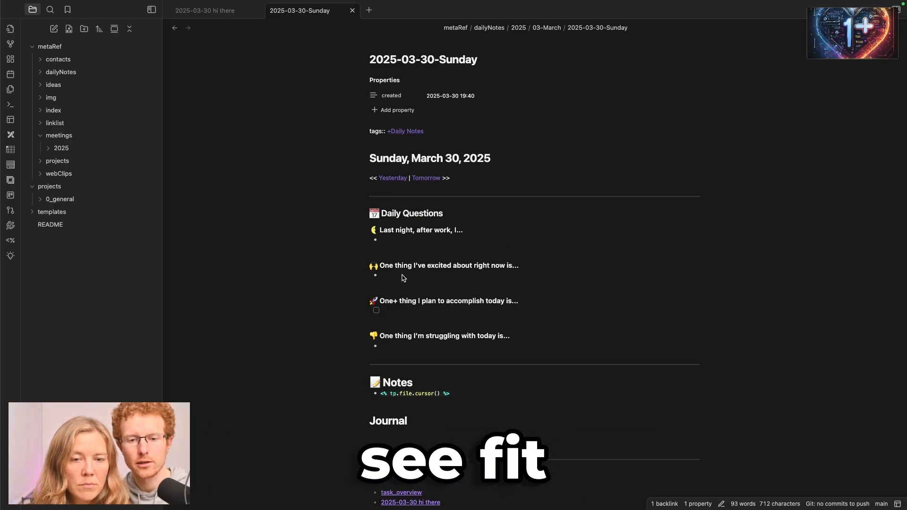
scroll(446, 353, down, 3)
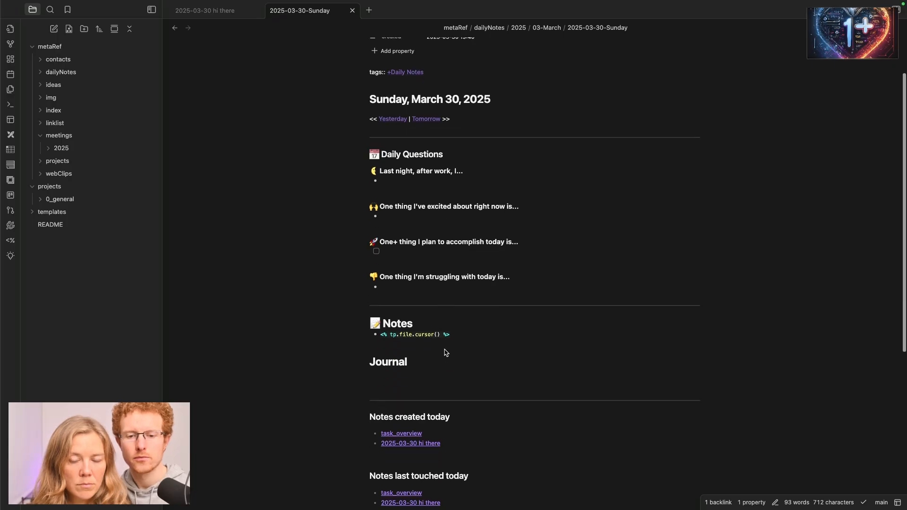
scroll(383, 336, down, 5)
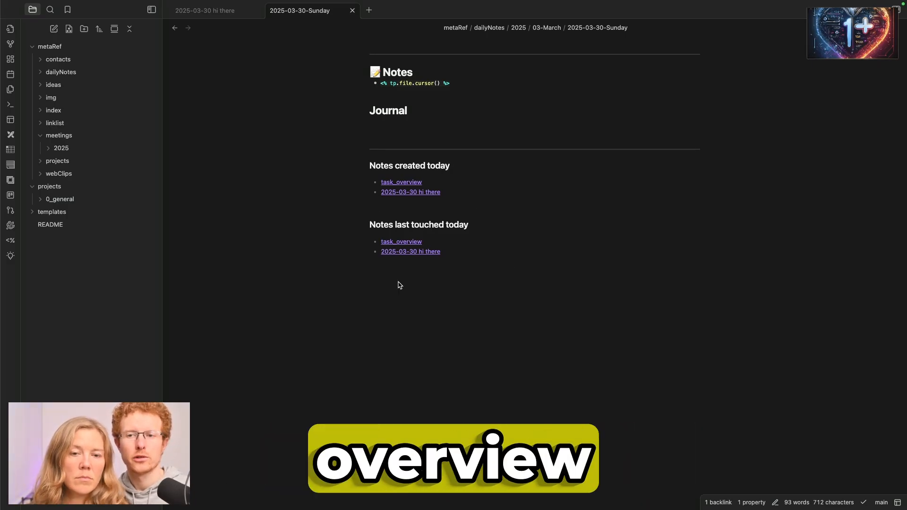
scroll(398, 285, up, 6)
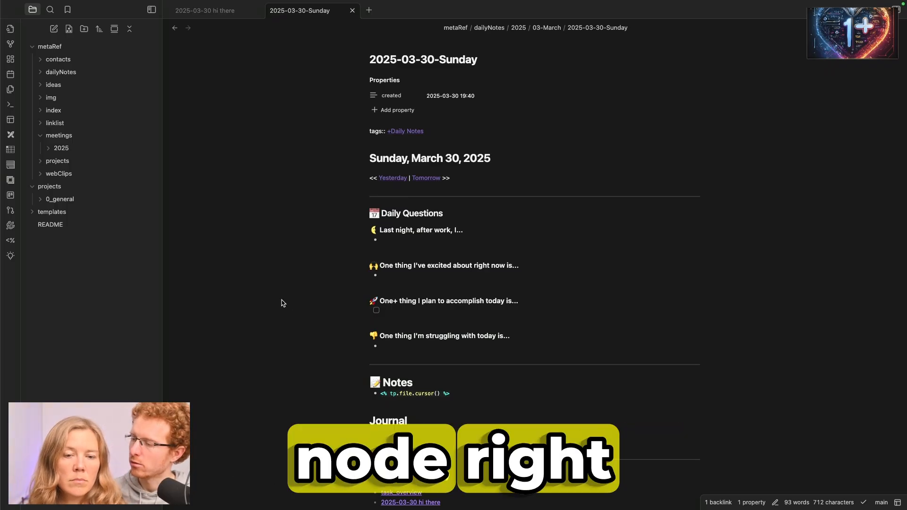
Create a Meeting Note with QuickAdd, titled "decoding love special 2 knowledge management".
click(298, 283)
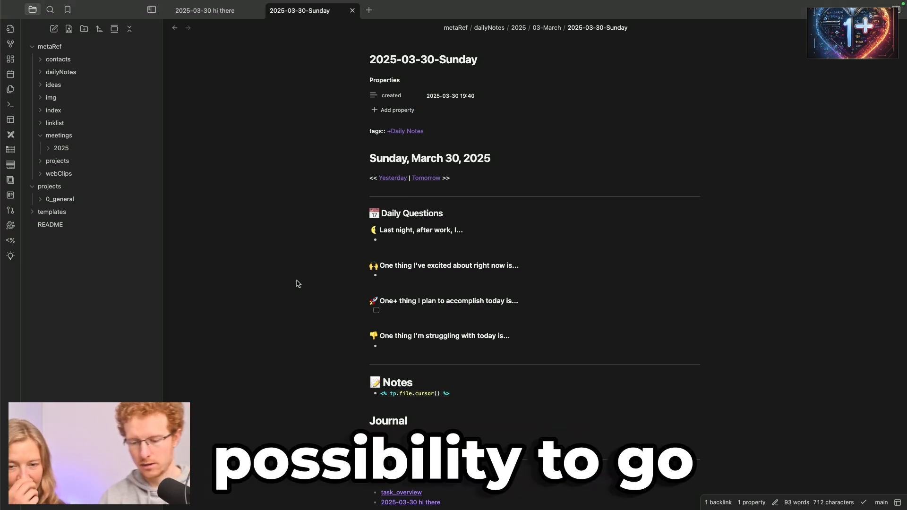
key(ctrl+p)
text(quick)
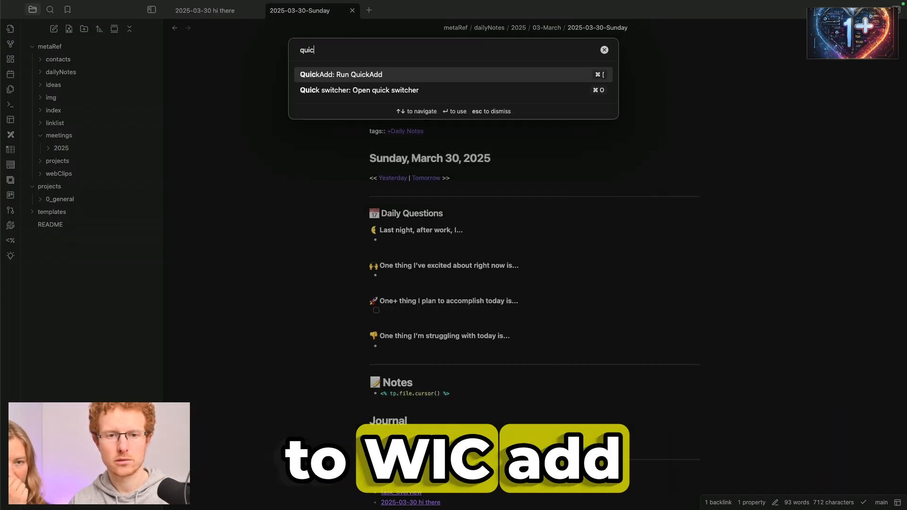
click(356, 76)
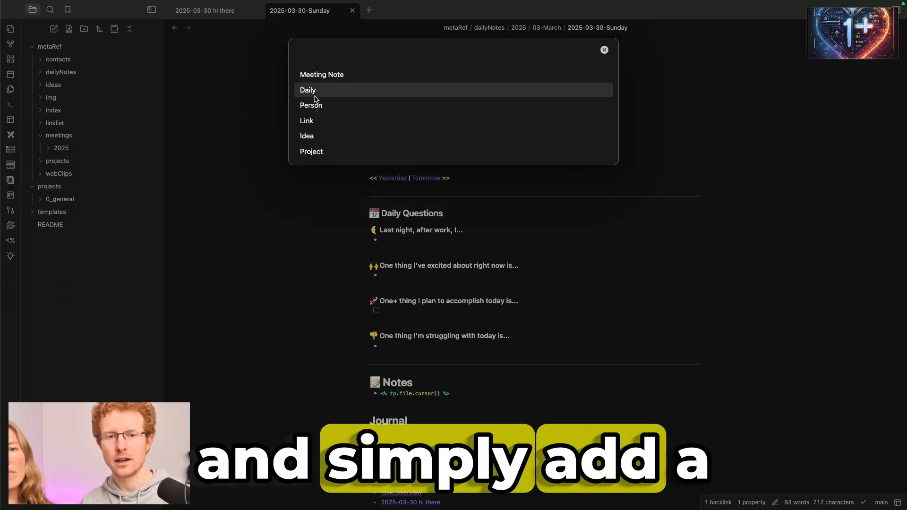
click(324, 76)
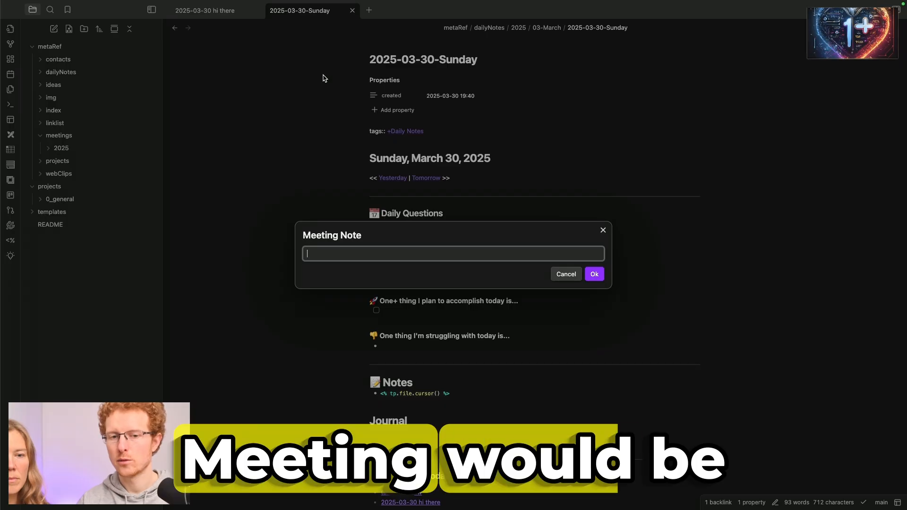
text(decoding)
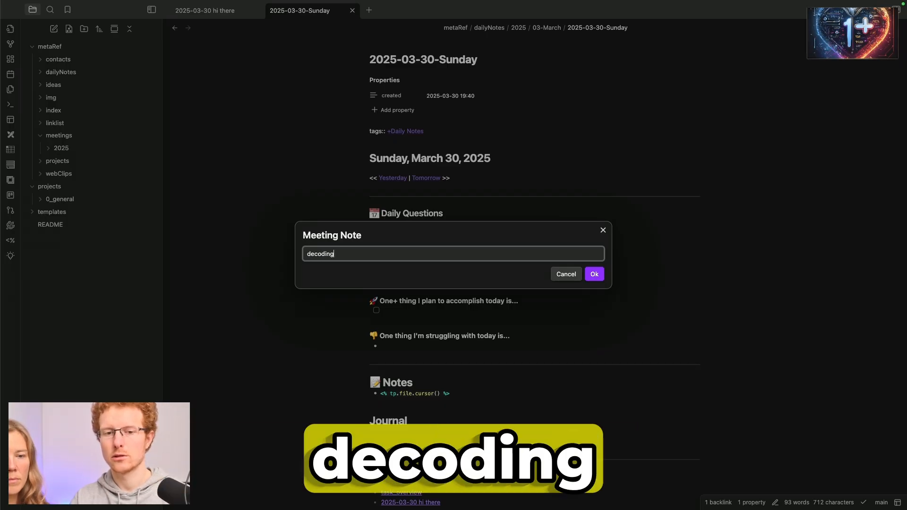
text( love special)
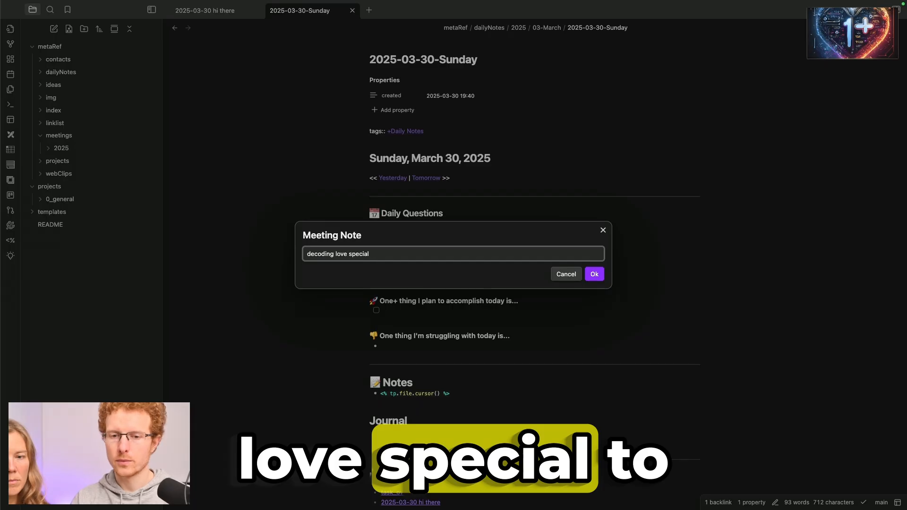
text( 2 know)
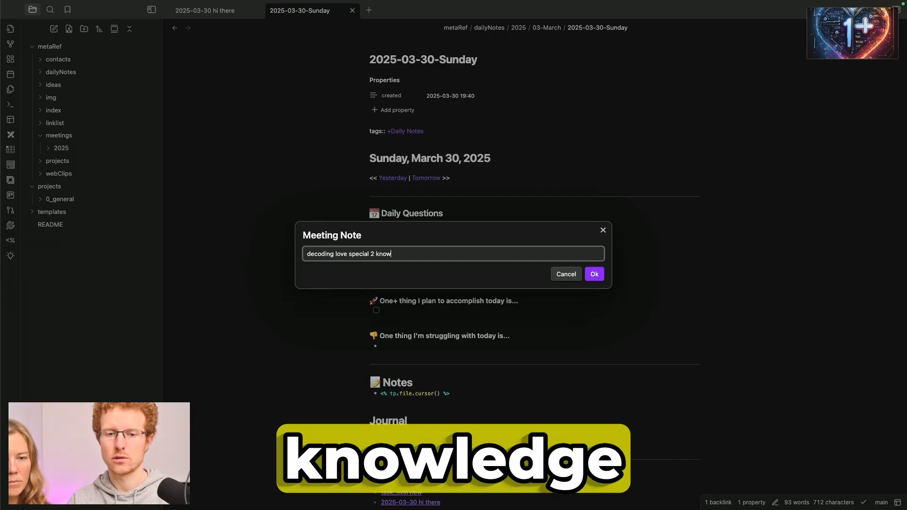
text(ledge ma)
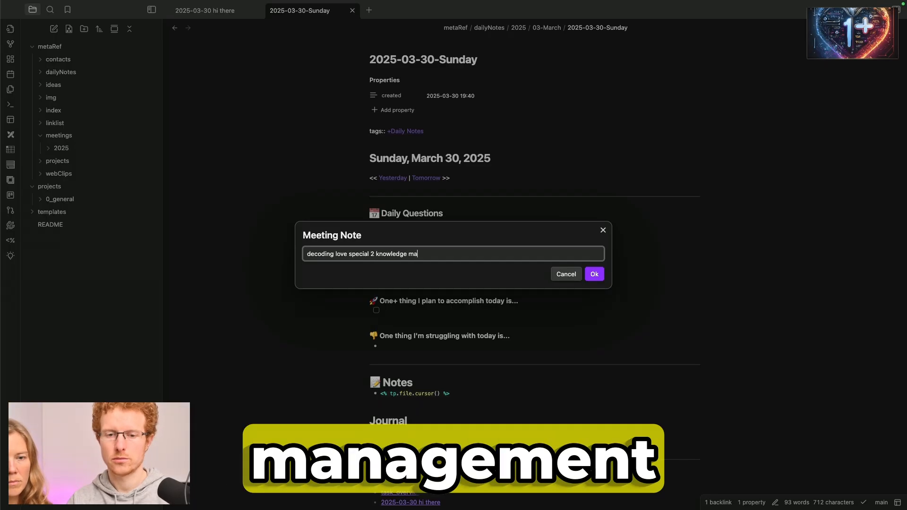
text(nagement)
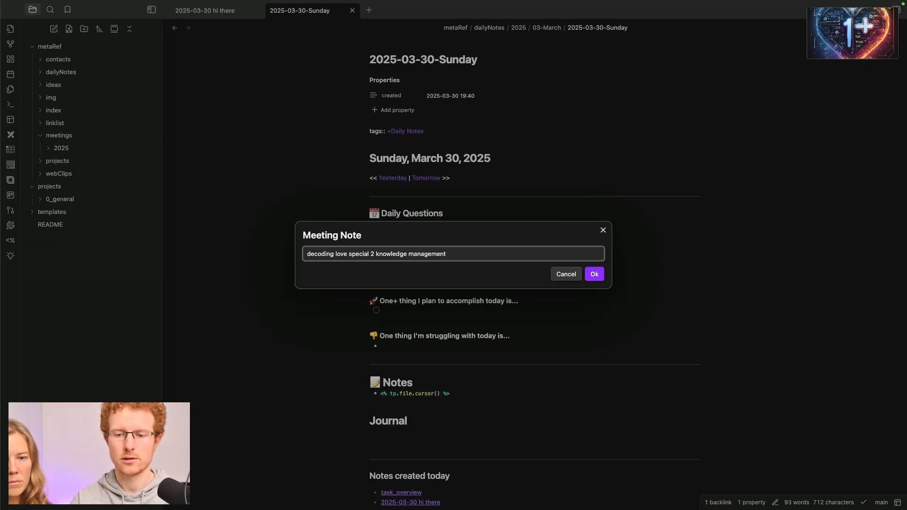
key(Return)
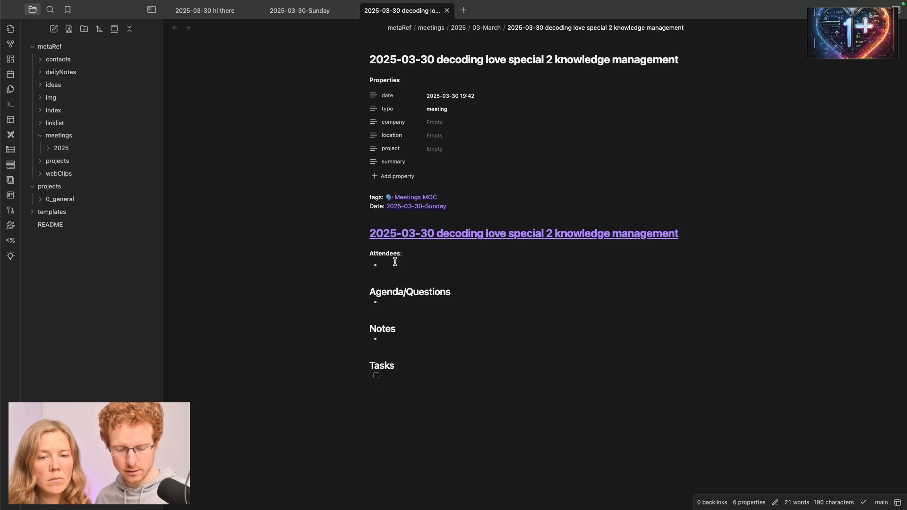
Add the two participants' first names as internal note links in separate bullets under Attendees.
text([[)
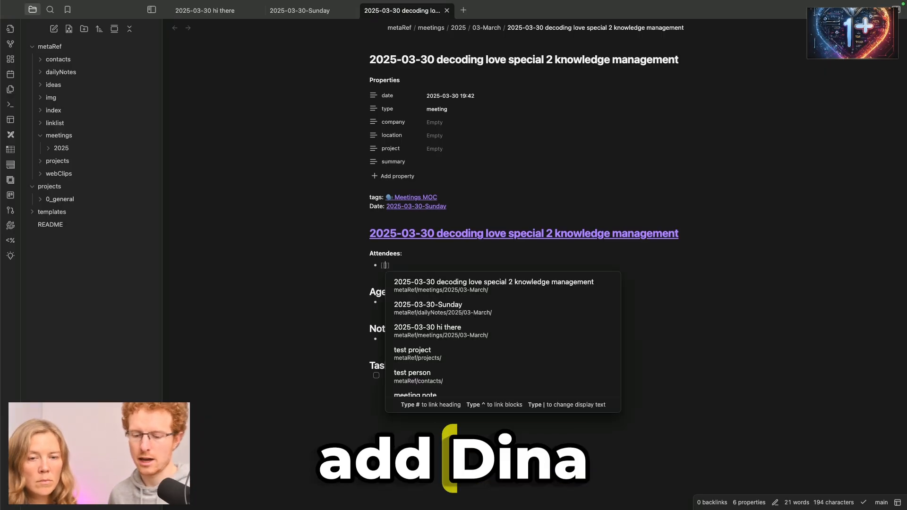
text(Dina)
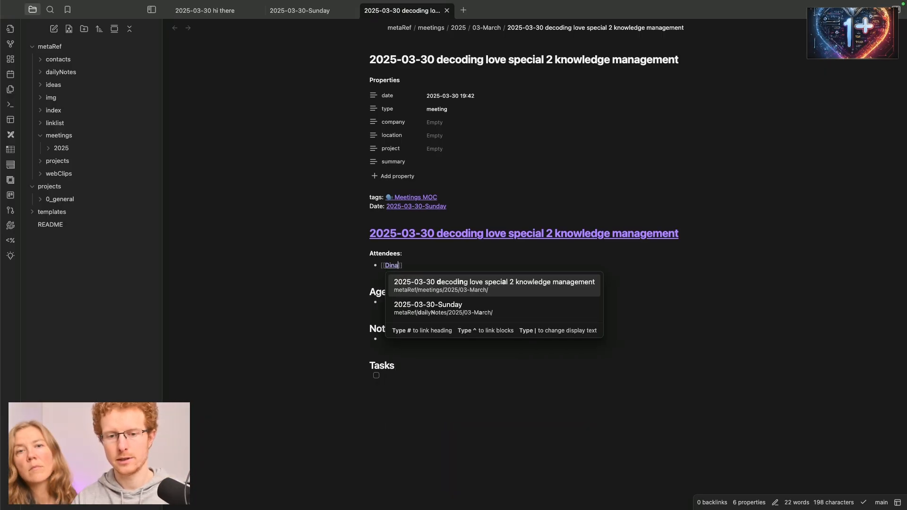
key(Right)
key(Right)
key(Return)
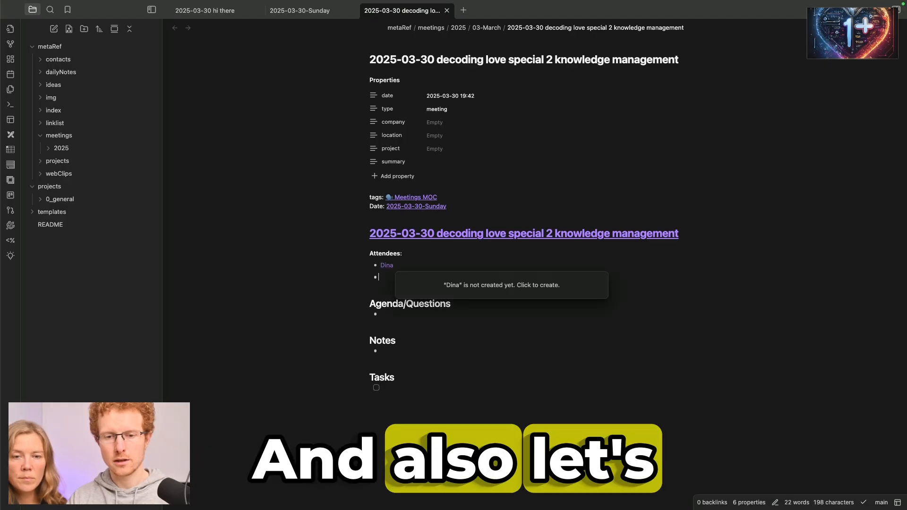
text([[Georg)
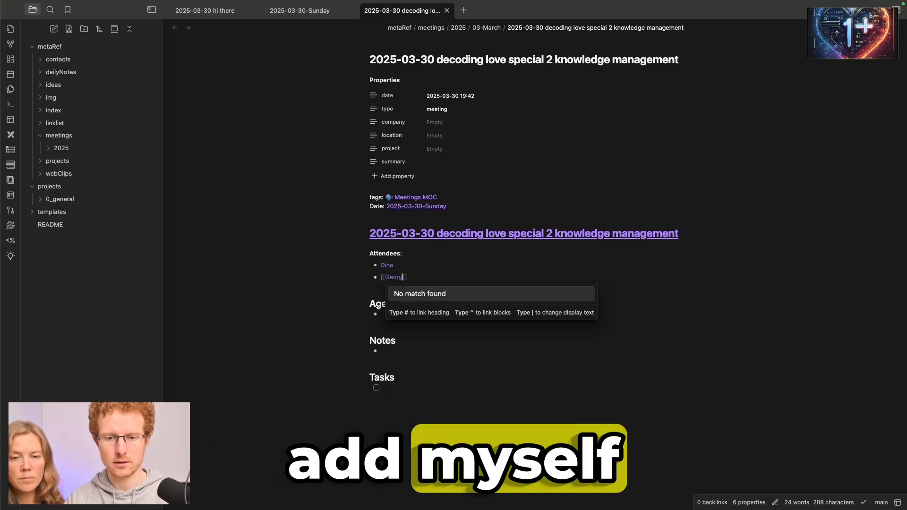
key(Right)
key(Right)
click(402, 265)
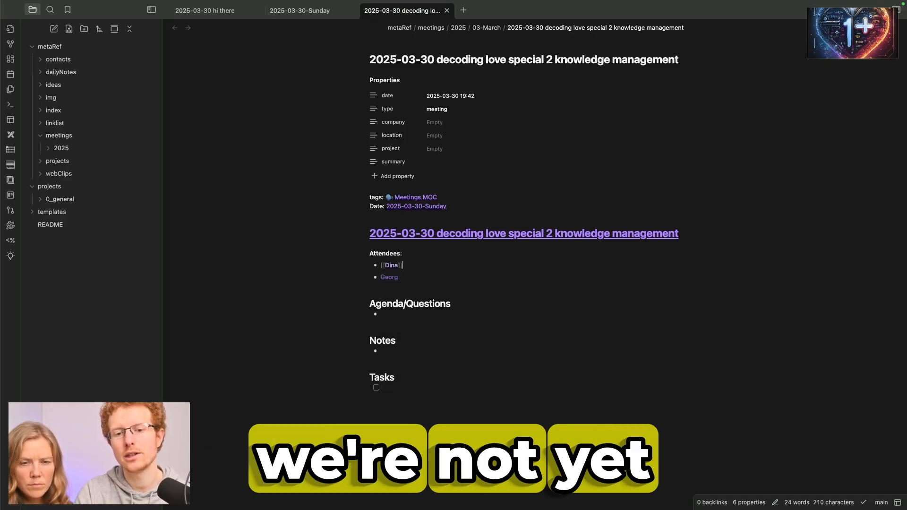
Select the first attendee's linked name and view the QuickAdd note types available for creating a new entry.
mouse_move(395, 266)
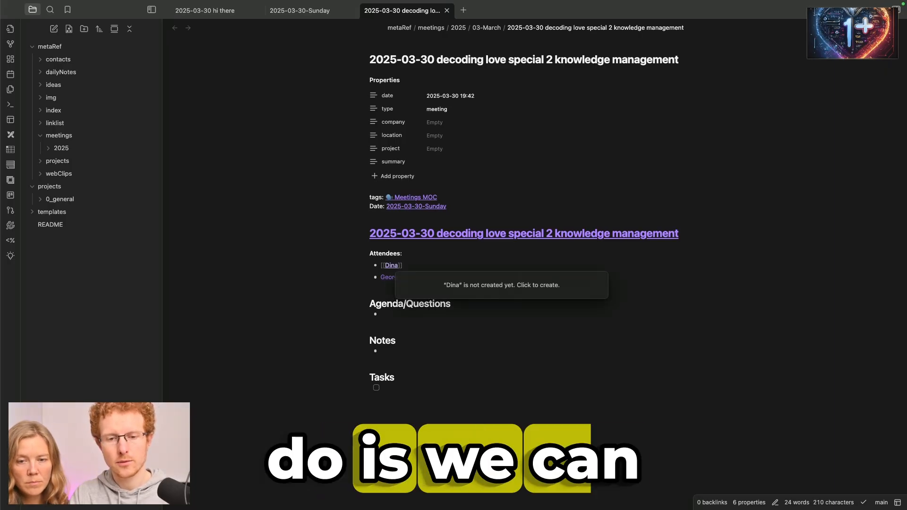
drag(383, 265, 398, 264)
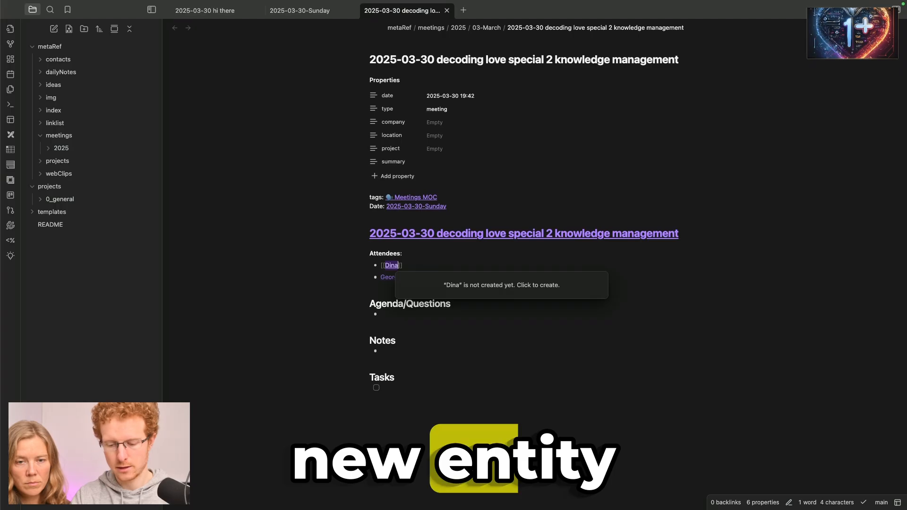
key(super+p)
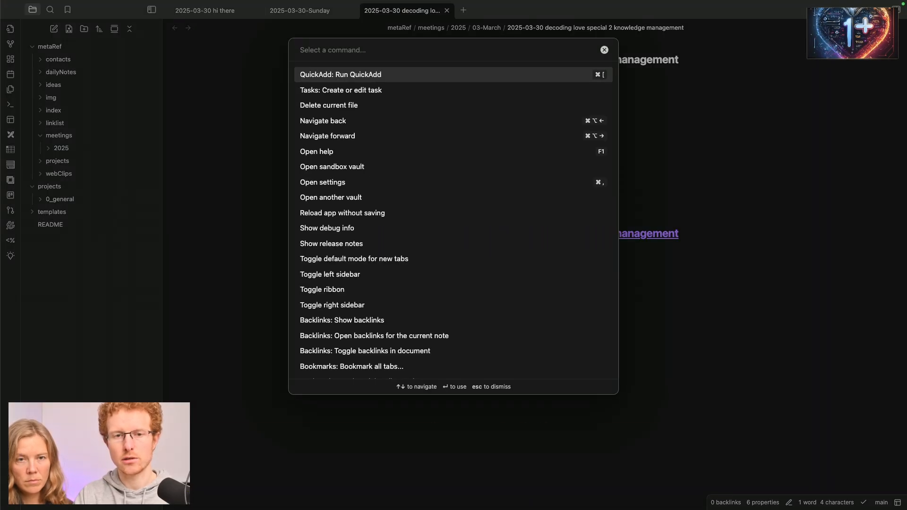
key(Escape)
key(super+shift+p)
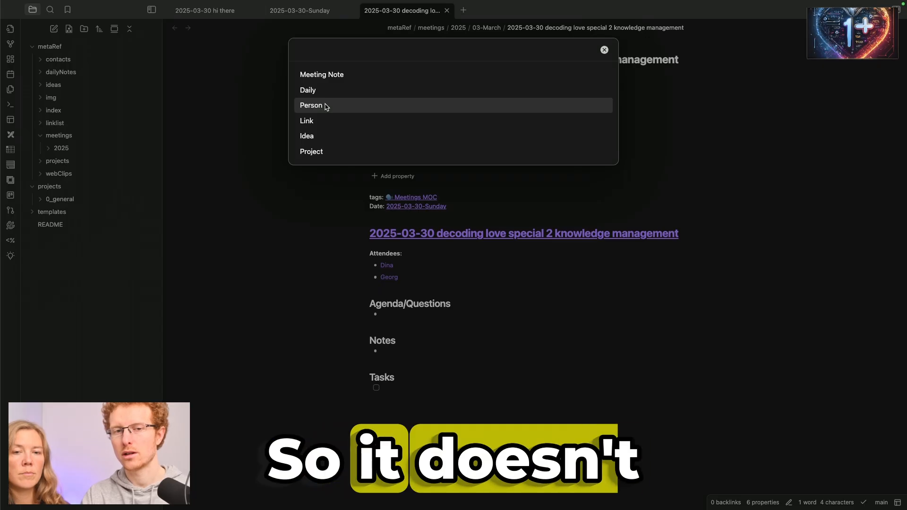
key(Escape)
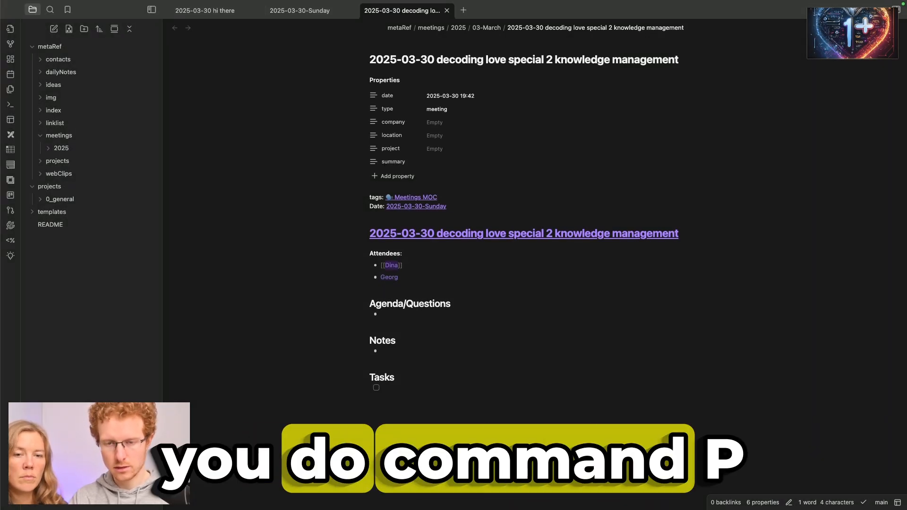
Run QuickAdd from the list of available commands and create a Person note for the selected first attendee.
key(super+p)
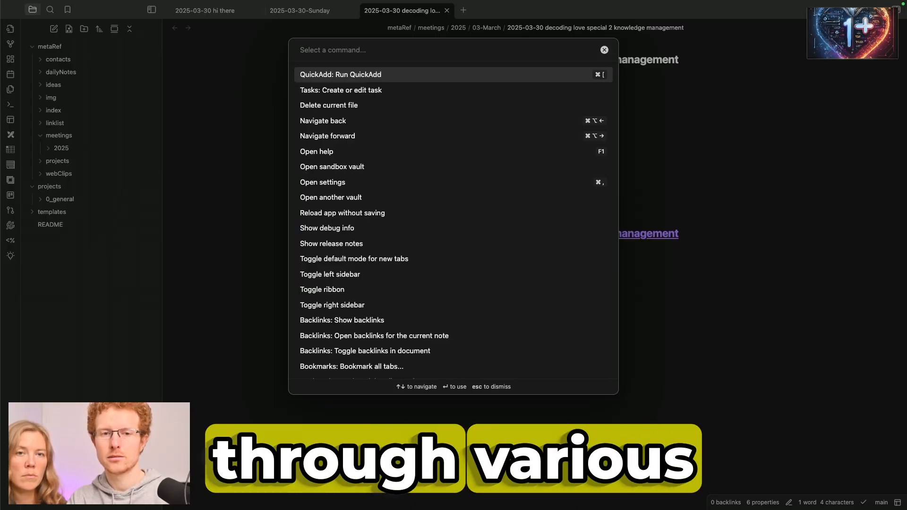
scroll(474, 352, down, 10)
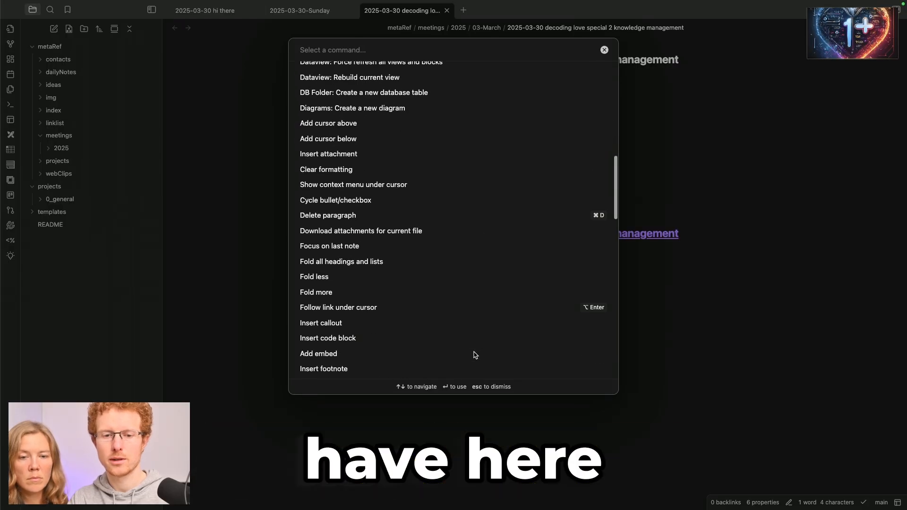
text(qi)
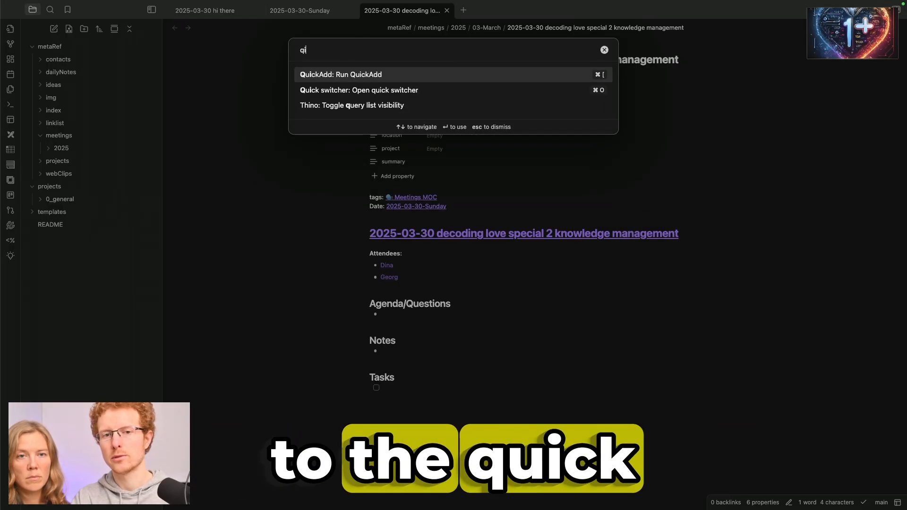
key(Return)
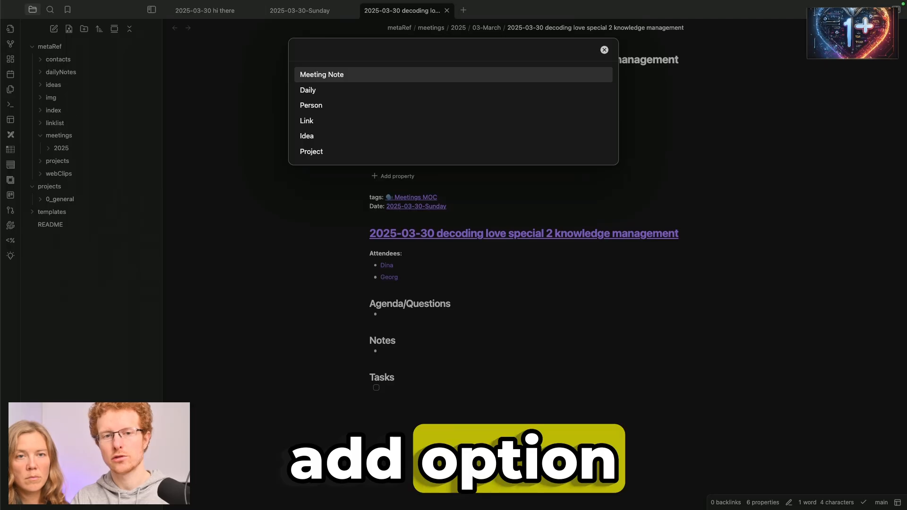
click(325, 105)
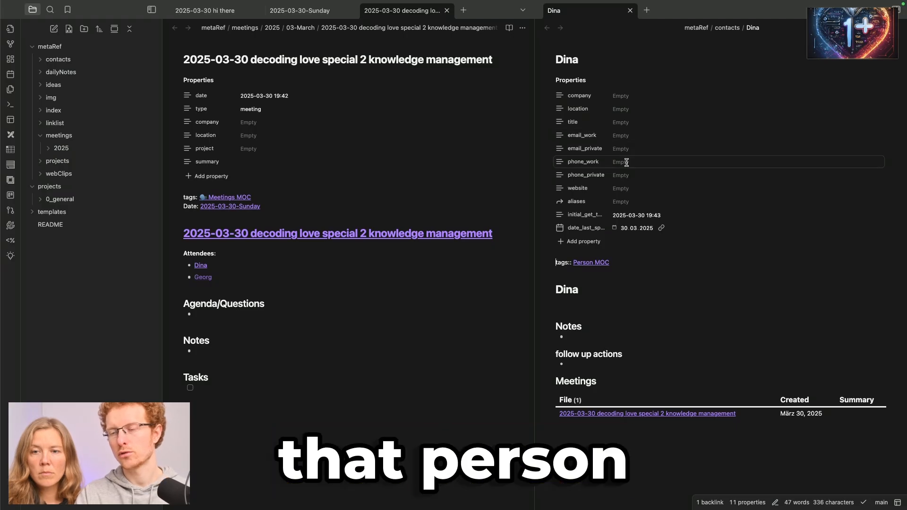
Review the first attendee's contact note, previewing the linked meeting and inspecting the Dataview query behind the Meetings table.
scroll(626, 162, down, 5)
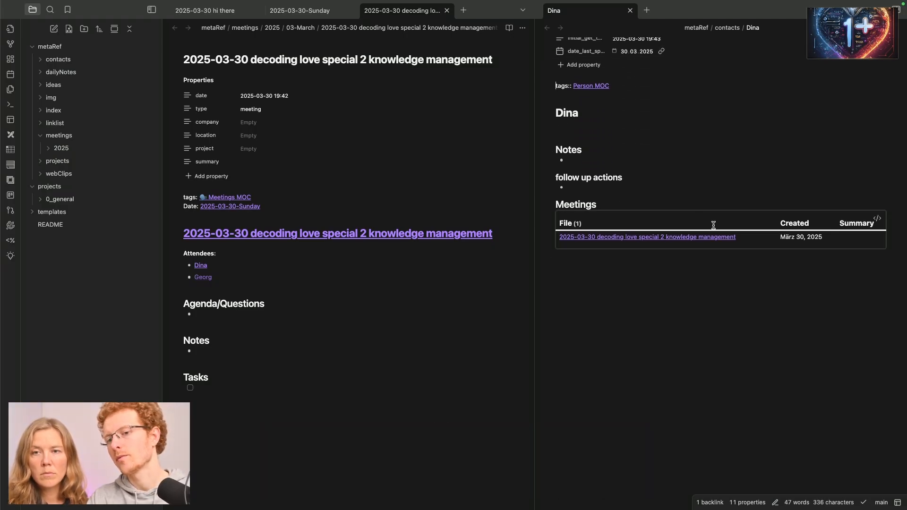
mouse_move(690, 243)
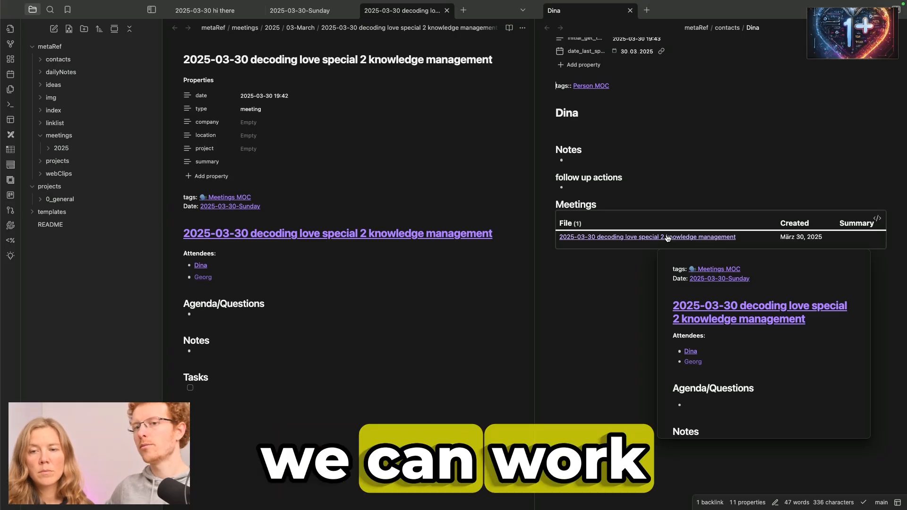
click(880, 221)
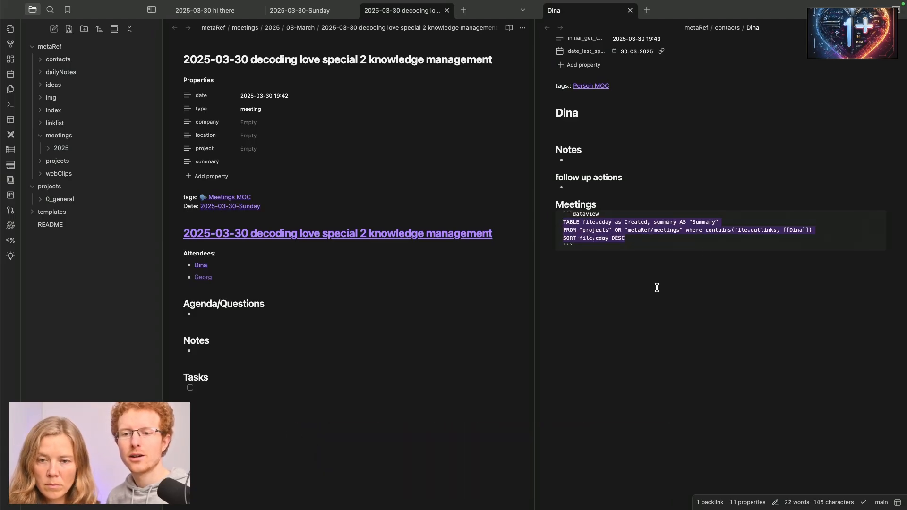
click(637, 310)
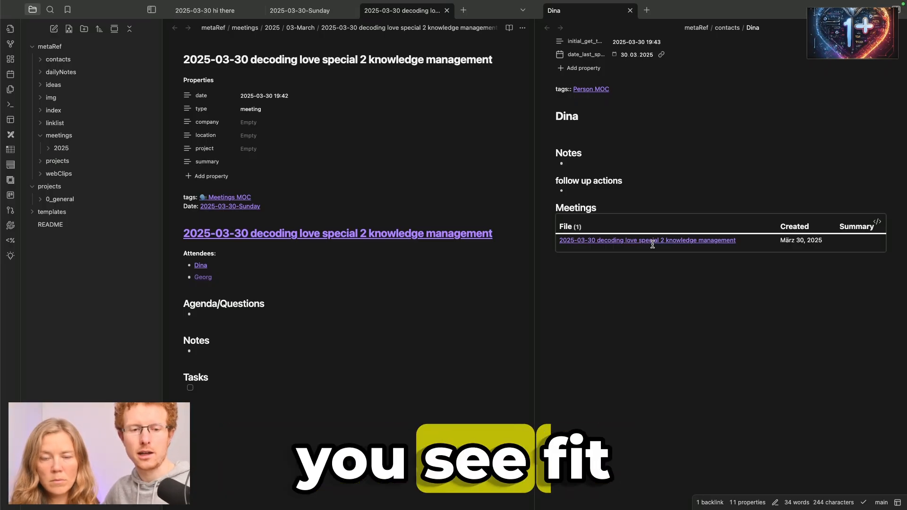
Create a QuickAdd Person note from the second attendee's linked name, and close both contact notes to return to the meeting note.
click(219, 276)
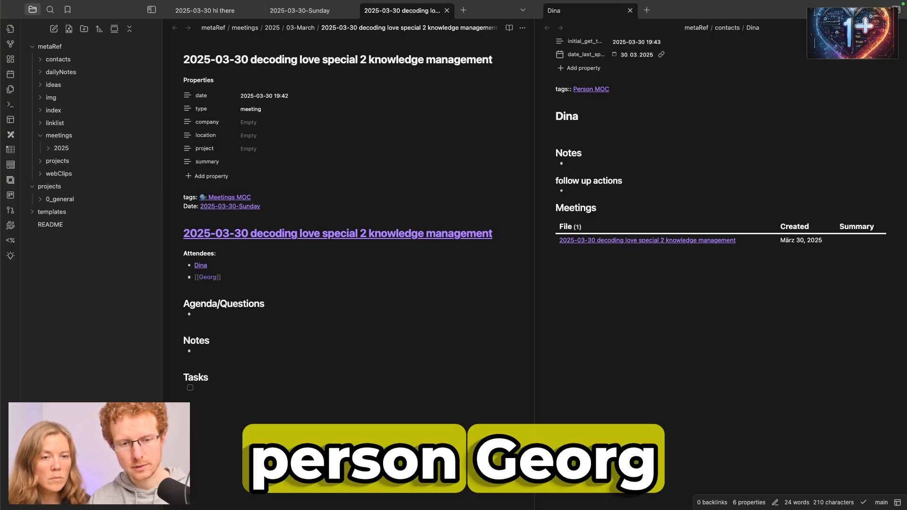
key(shift+Left)
key(shift+Left)
key(shift+Left)
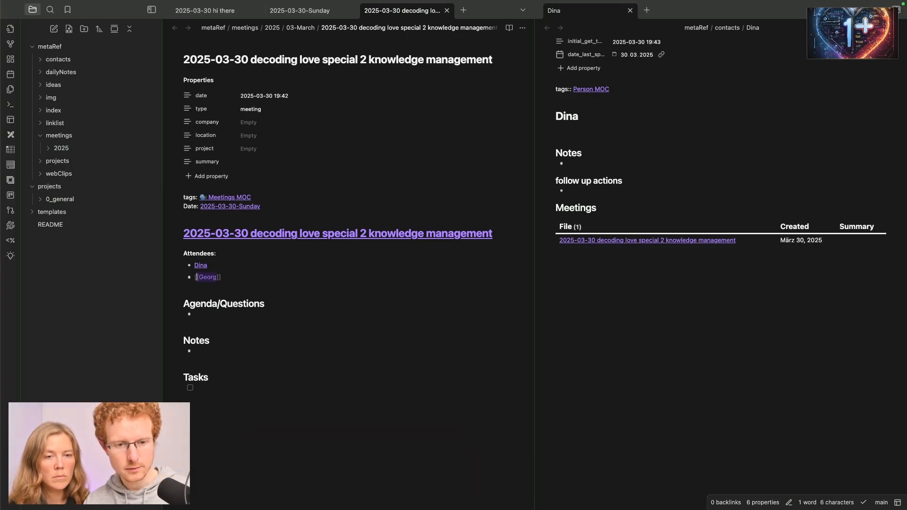
key(shift+Right)
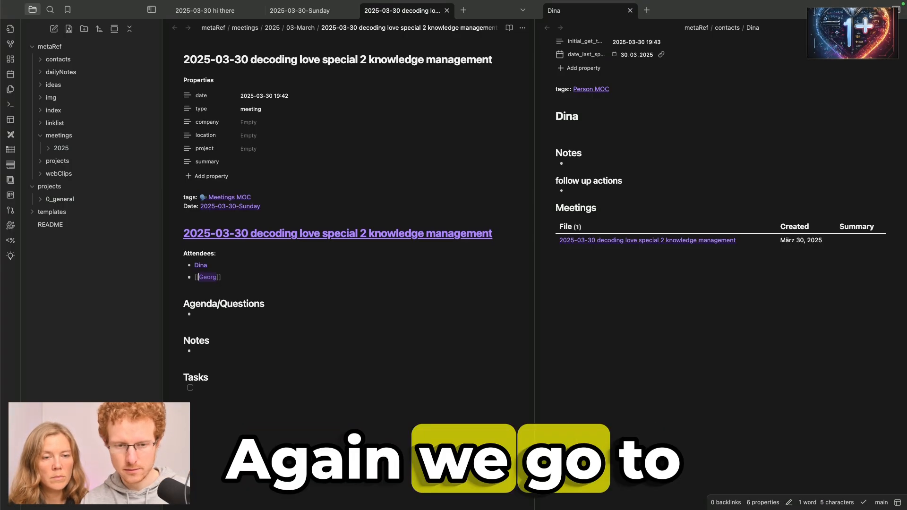
key(super+n)
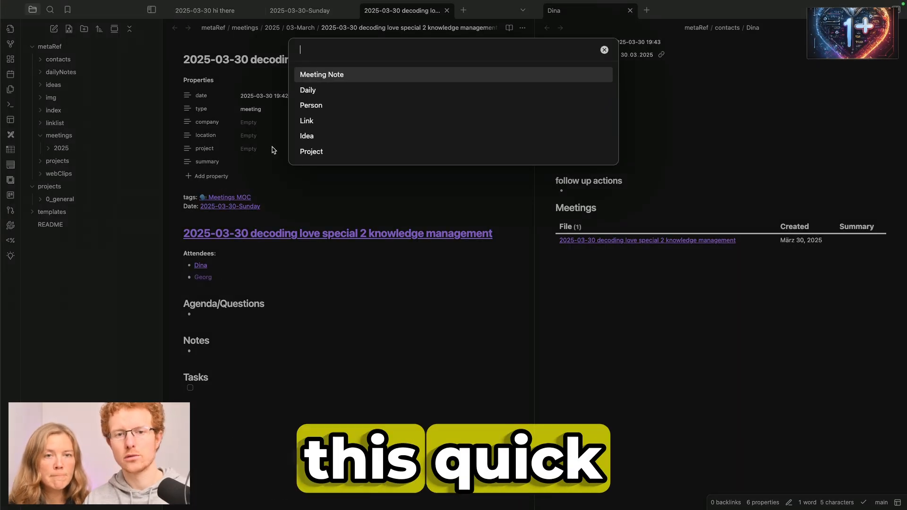
click(312, 105)
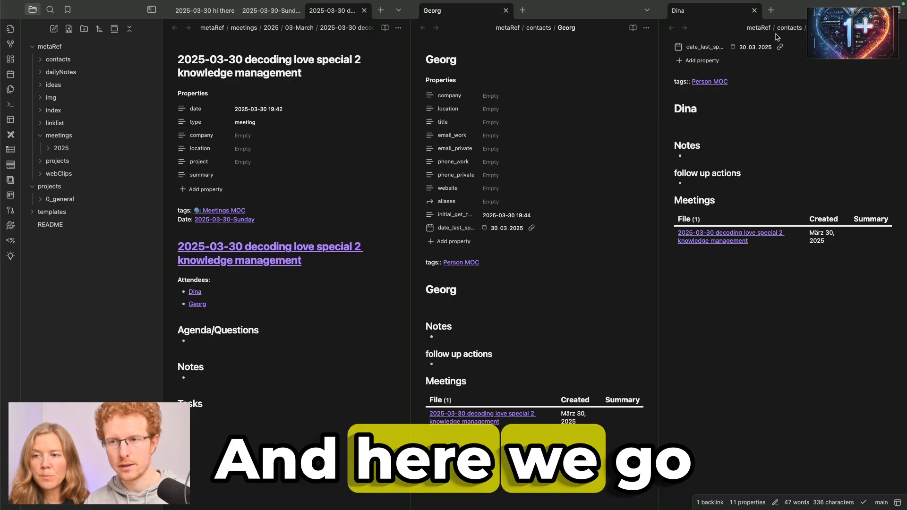
click(754, 10)
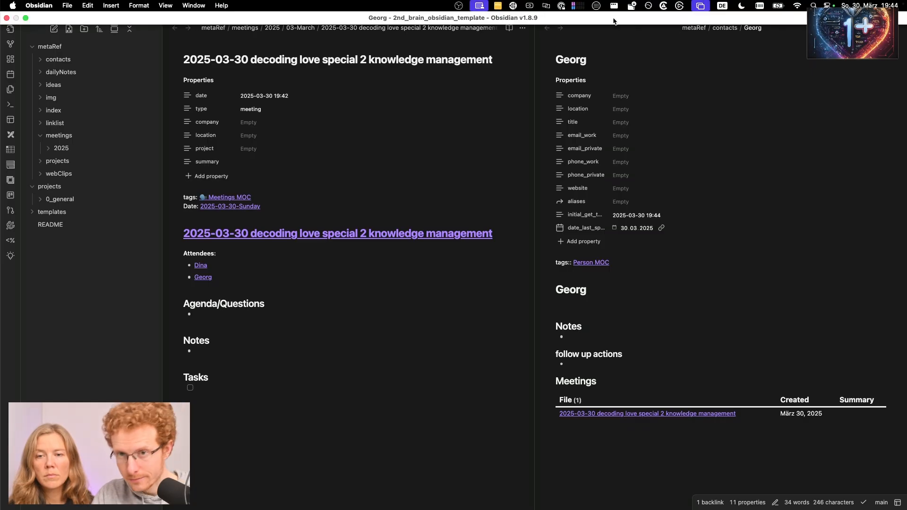
click(630, 11)
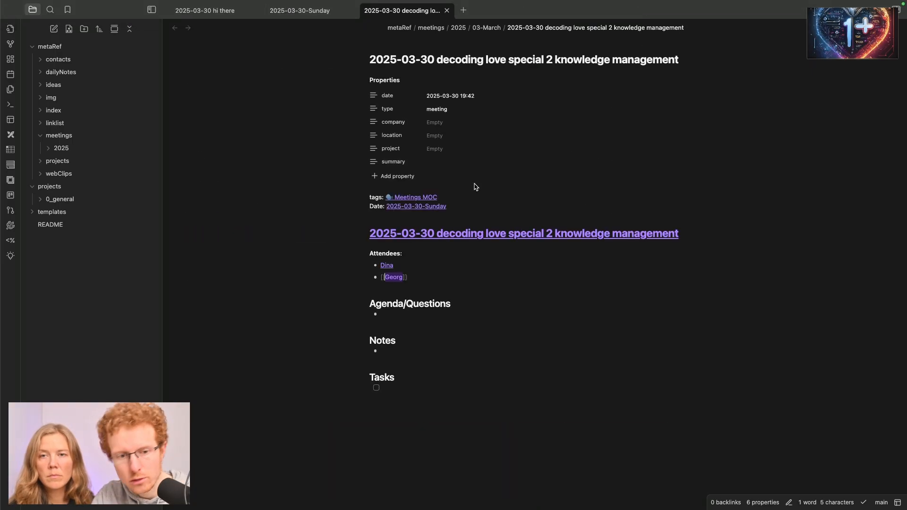
Fill in the meeting note with agenda item "introduction to obsidian", note "awesome tool" and a checked-off task "do some thing".
click(418, 313)
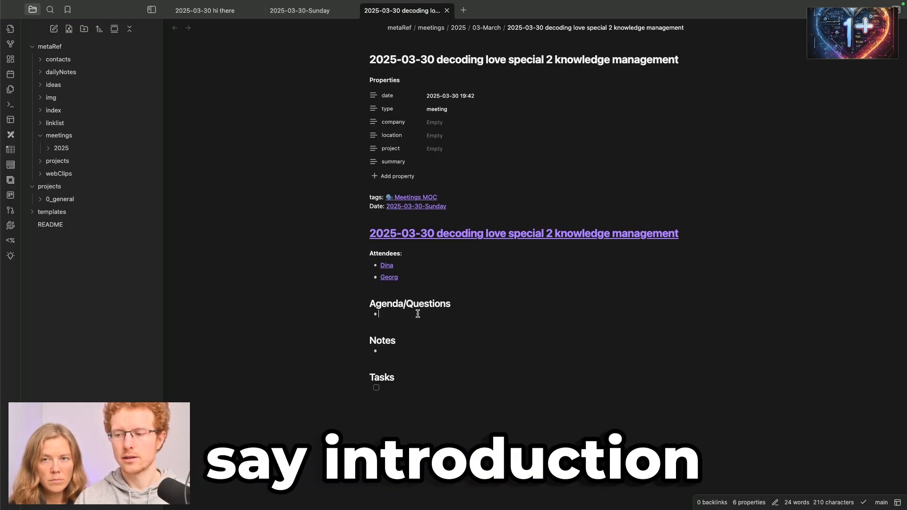
text(introduction)
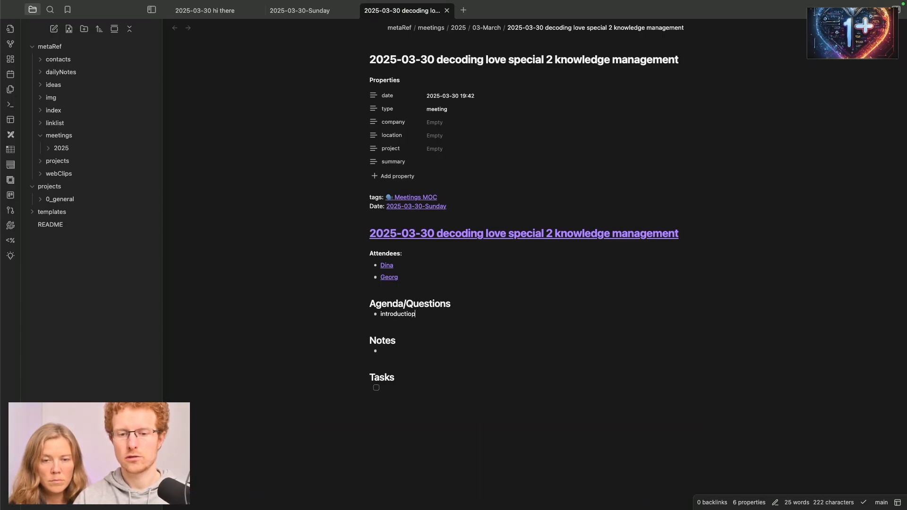
text( to obsidian)
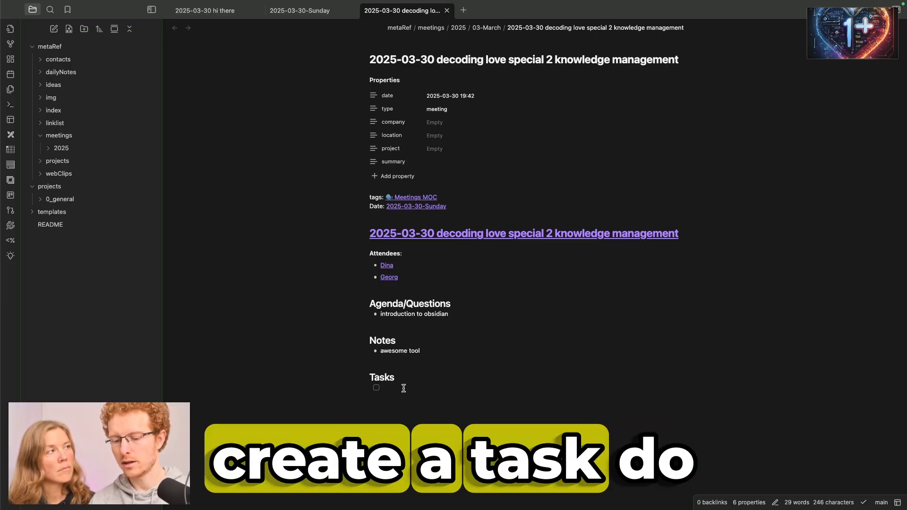
text(do some thing)
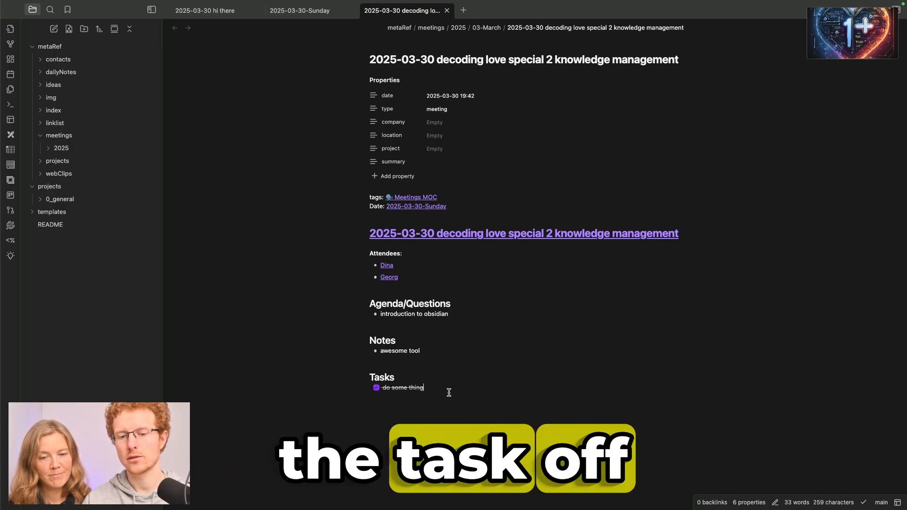
Start a second task with the #task tag and add the #testing tag beside Meetings MOC in the note's tags line.
text(#)
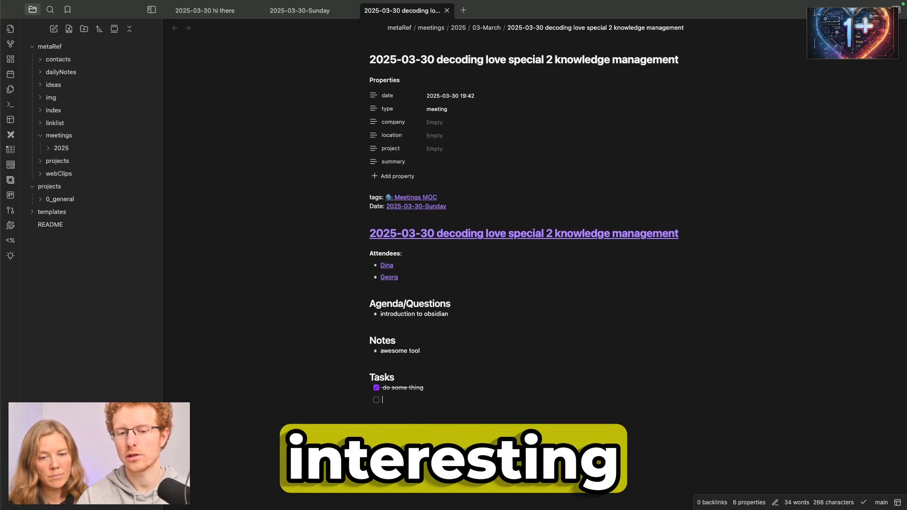
text(task)
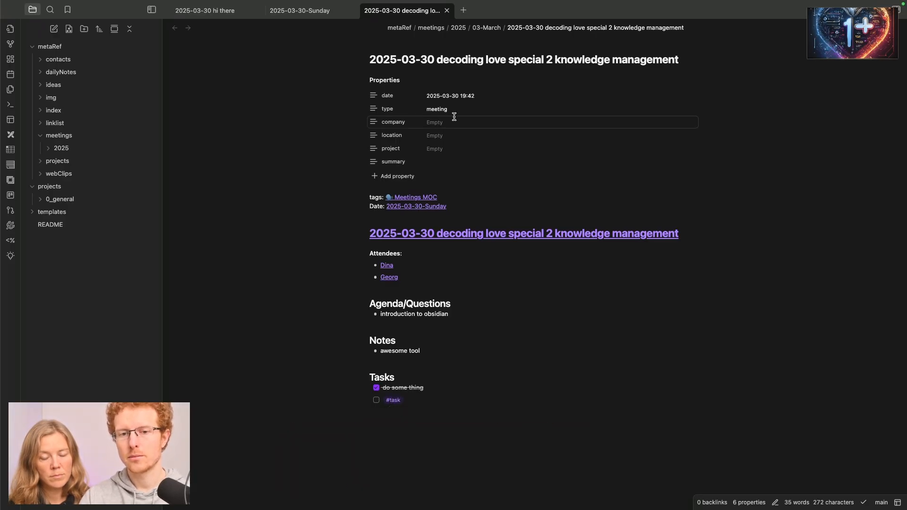
click(455, 195)
text(#)
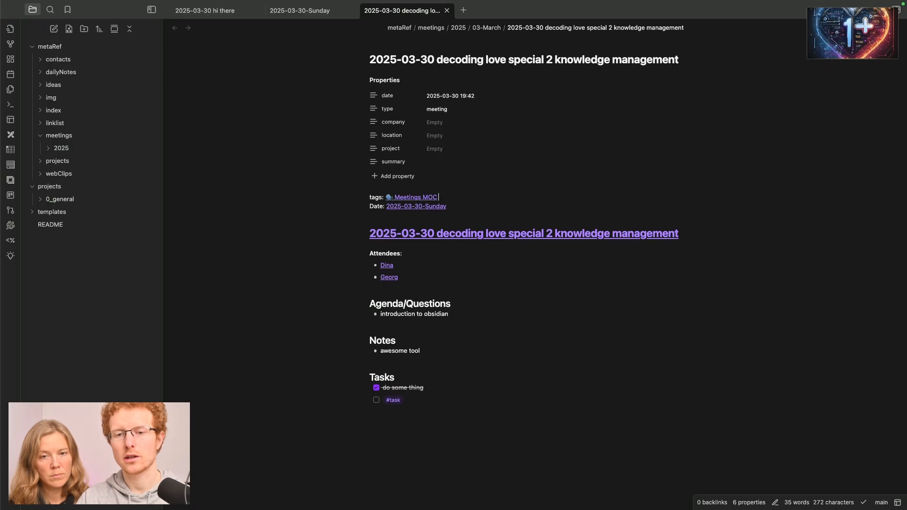
text(t)
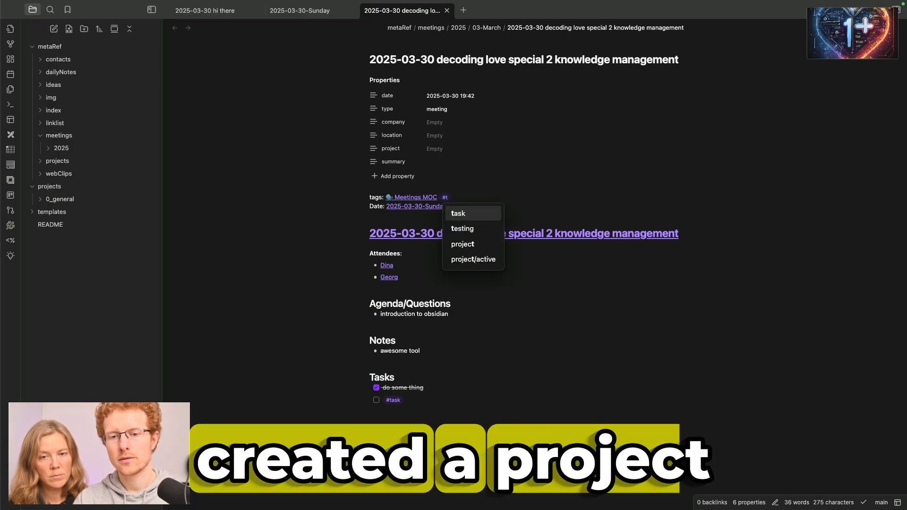
click(463, 230)
Complete the second task with the #testing tag and the text "Do some thing".
click(416, 400)
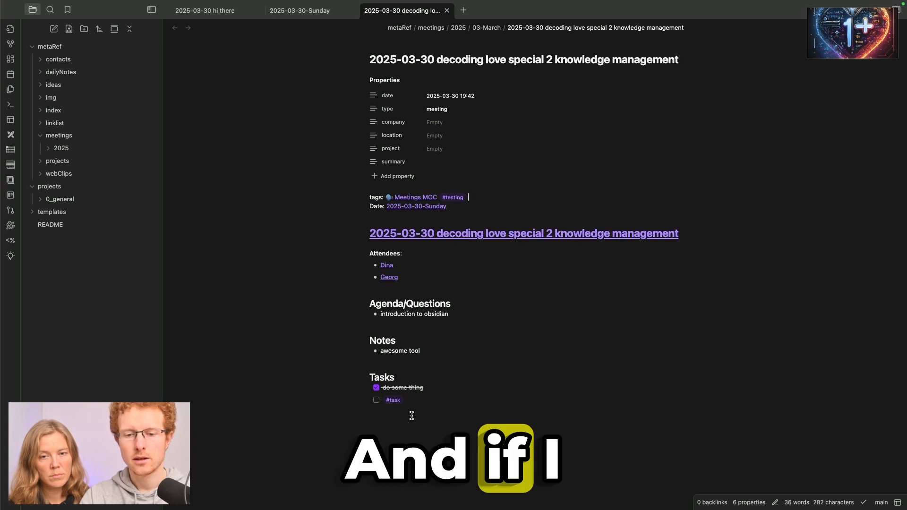
text(#tes)
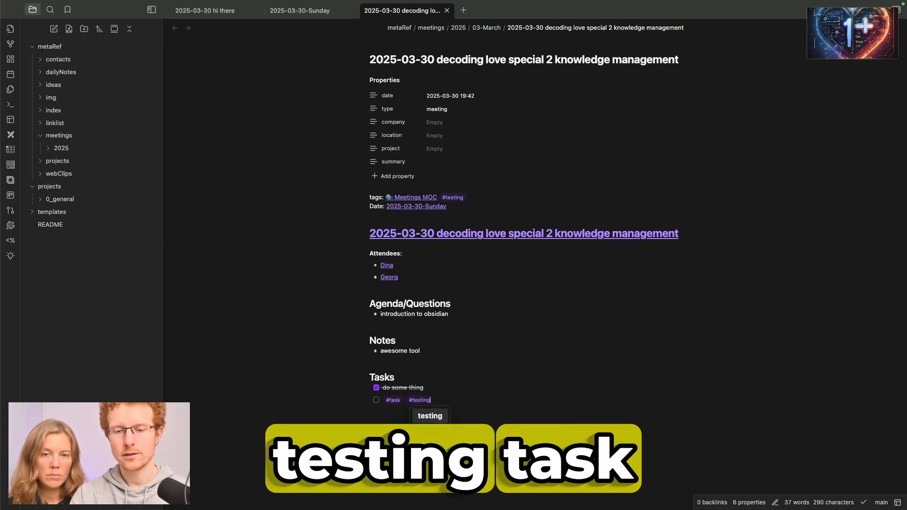
text(ting Do some thing)
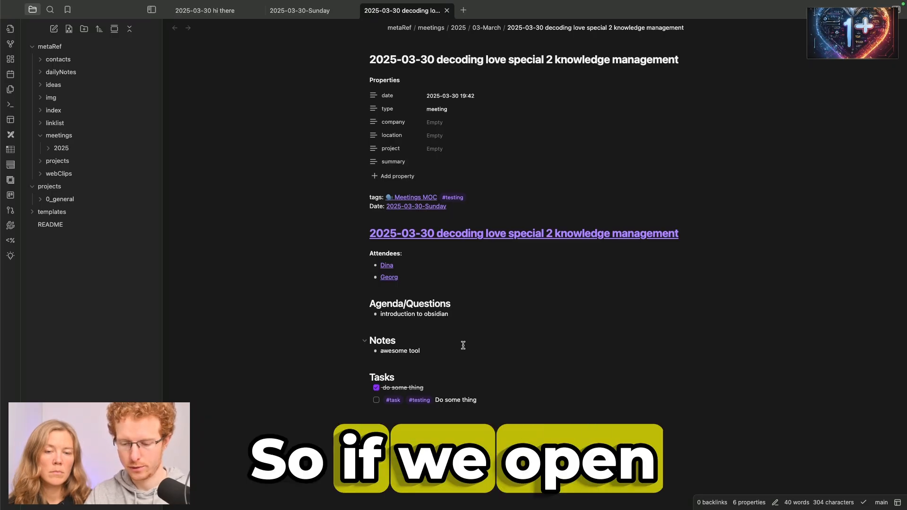
key(super+o)
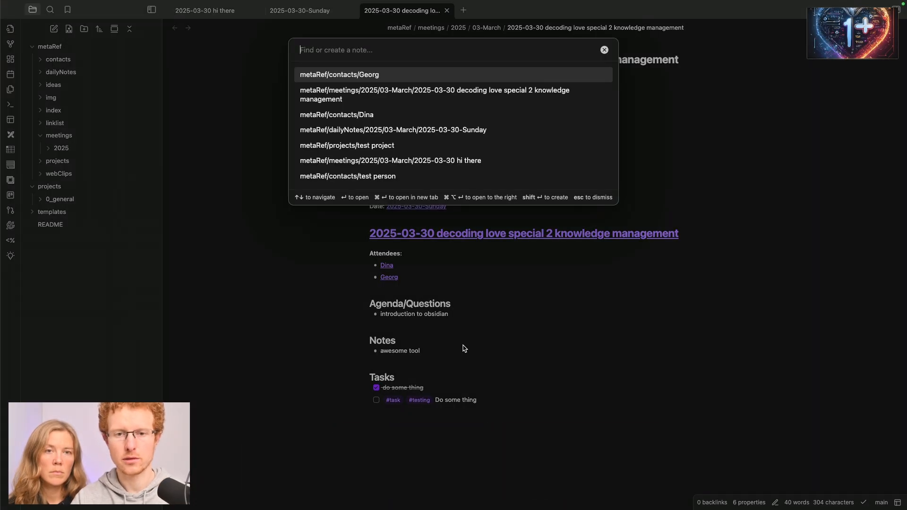
text(test)
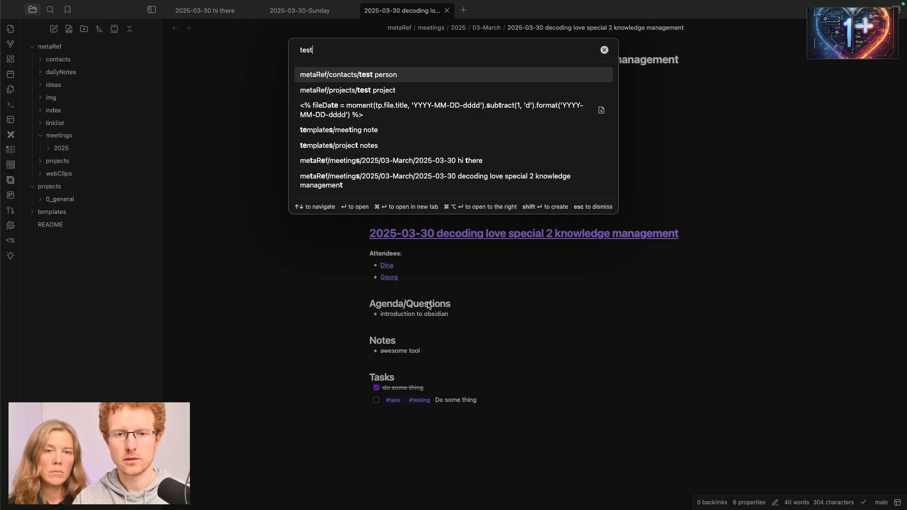
text(i)
key(BackSpace)
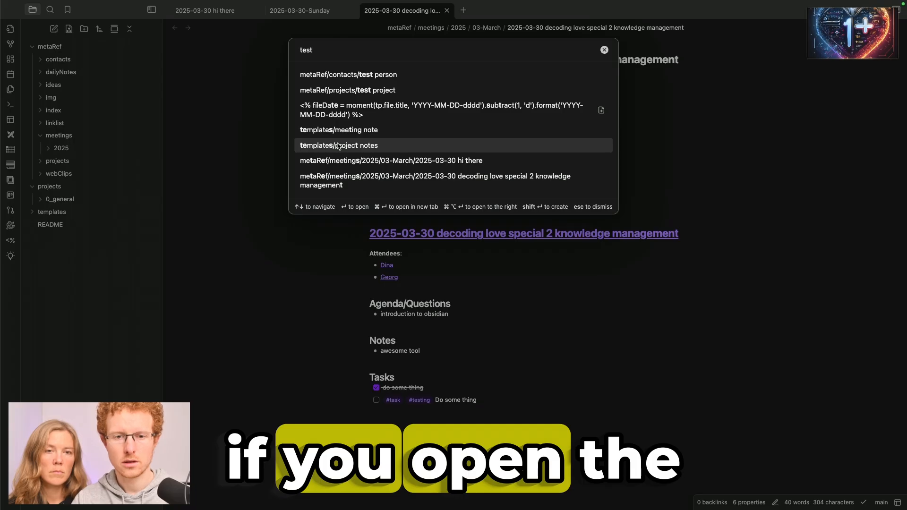
key(Escape)
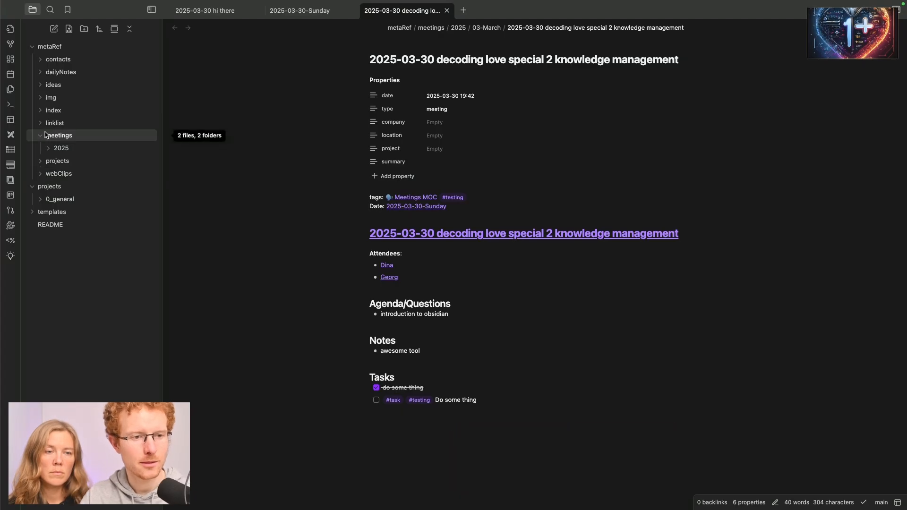
Open the test project note from metaRef/projects and review its properties, open high-priority and normal tasks, and meeting history.
click(46, 161)
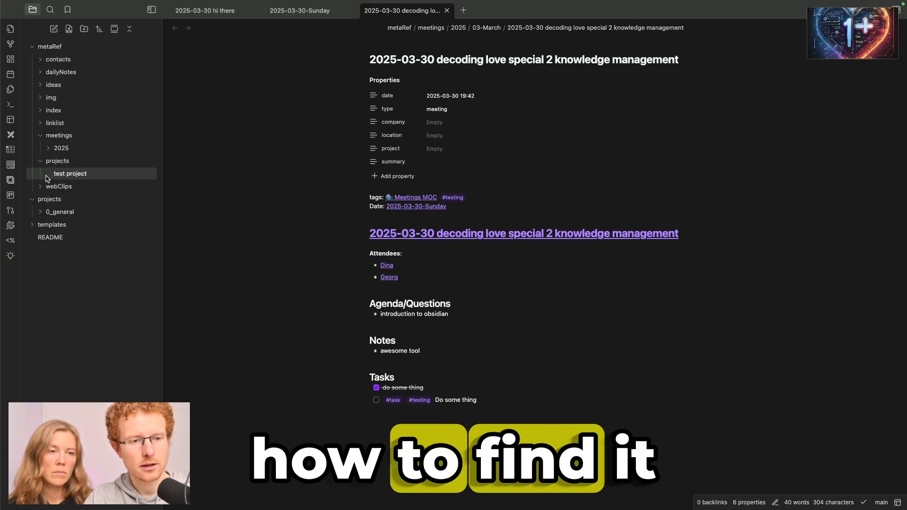
click(70, 175)
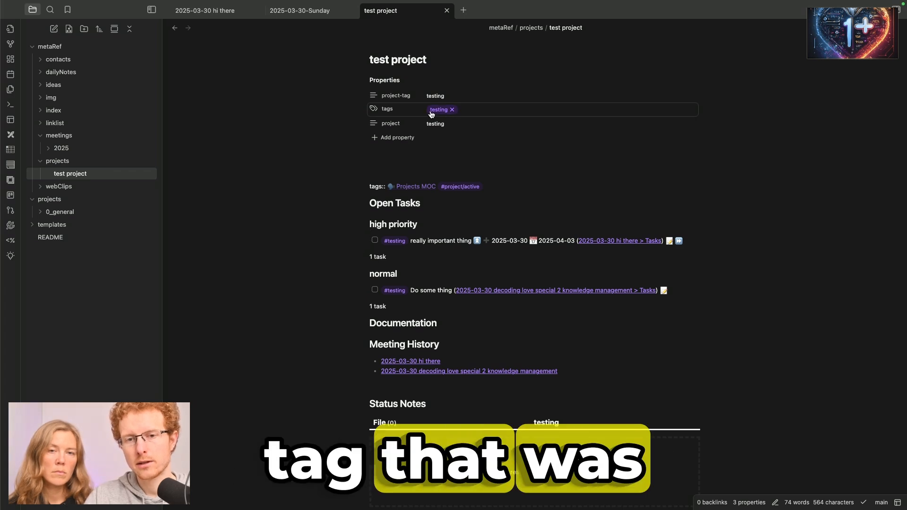
scroll(460, 168, down, 2)
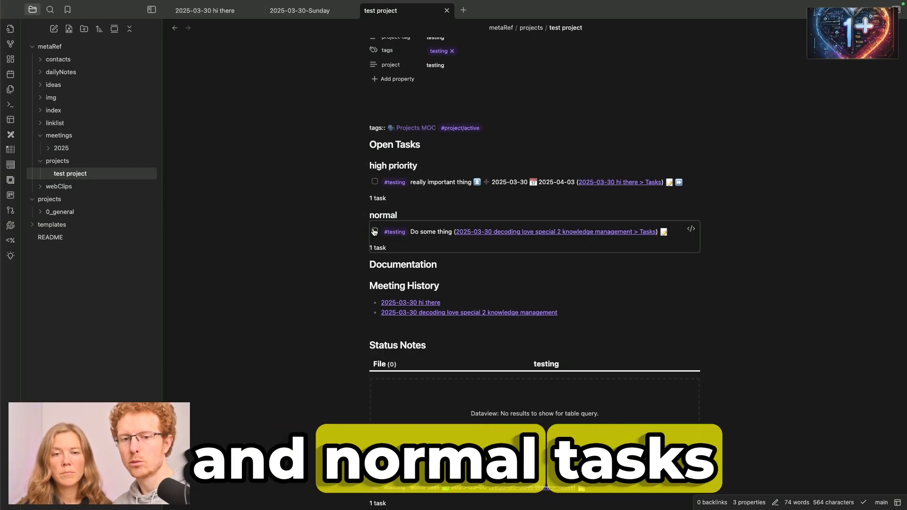
scroll(375, 231, up, 2)
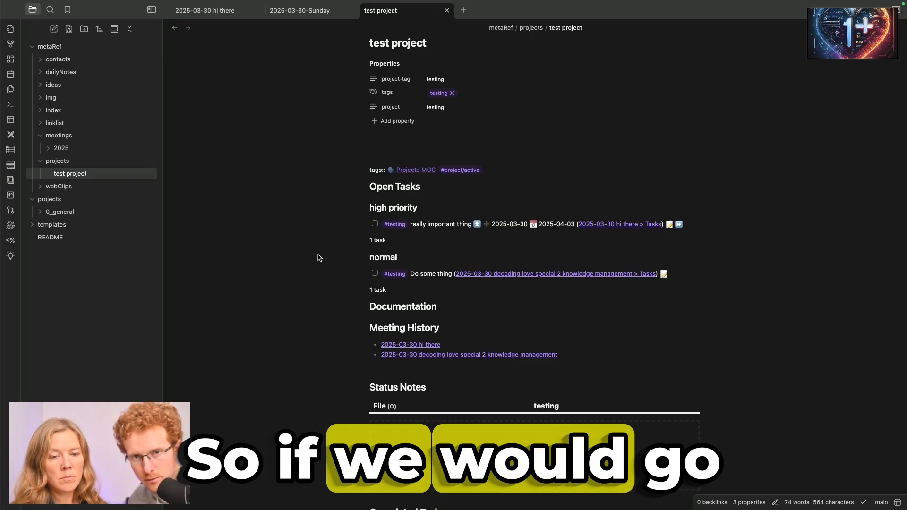
Append a link to the first attendee's contact to the "Do some thing" task in its meeting note, and return to the test project note.
click(530, 275)
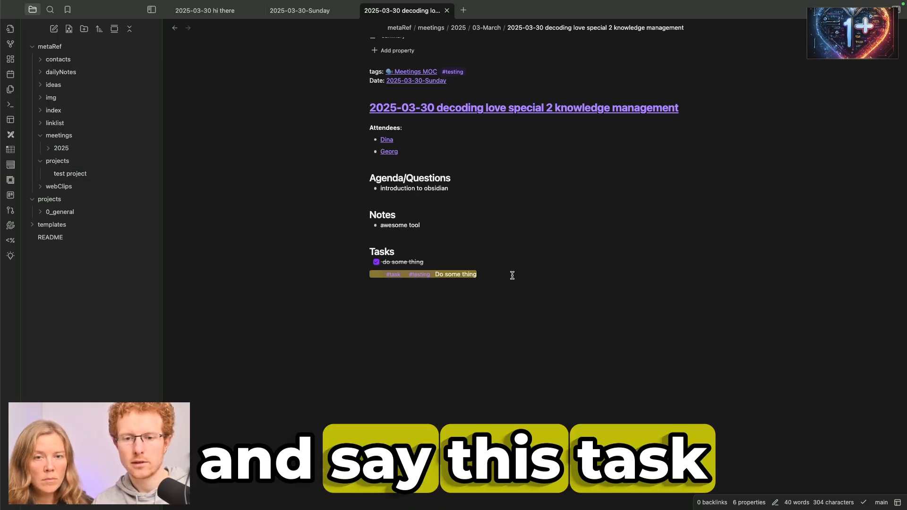
click(511, 275)
text([[)
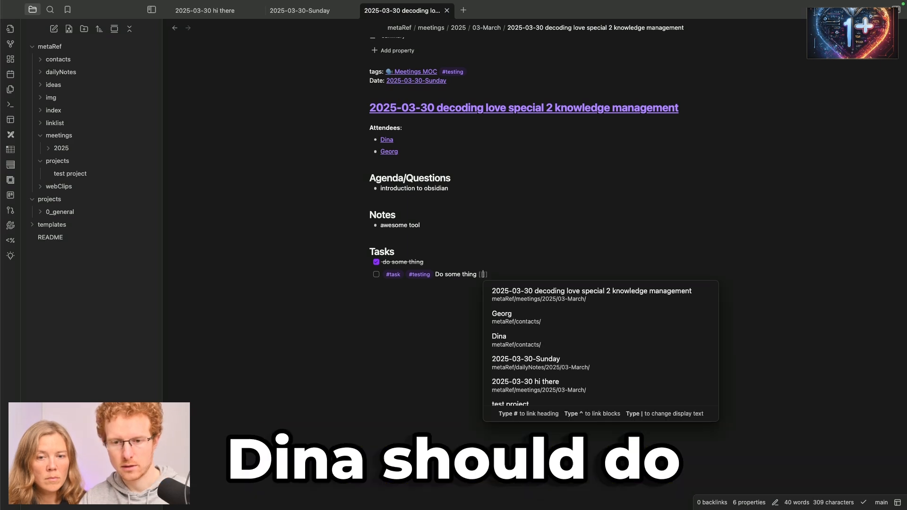
text(Dina)
key(Return)
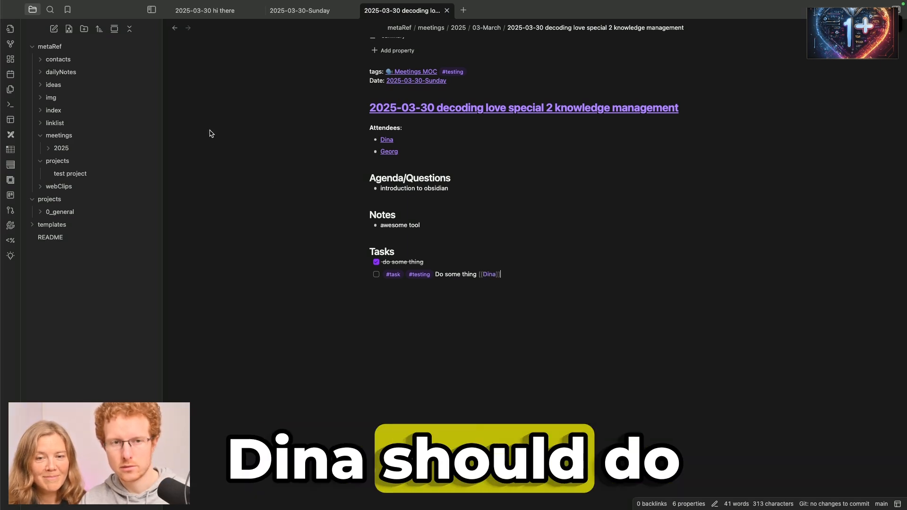
click(174, 29)
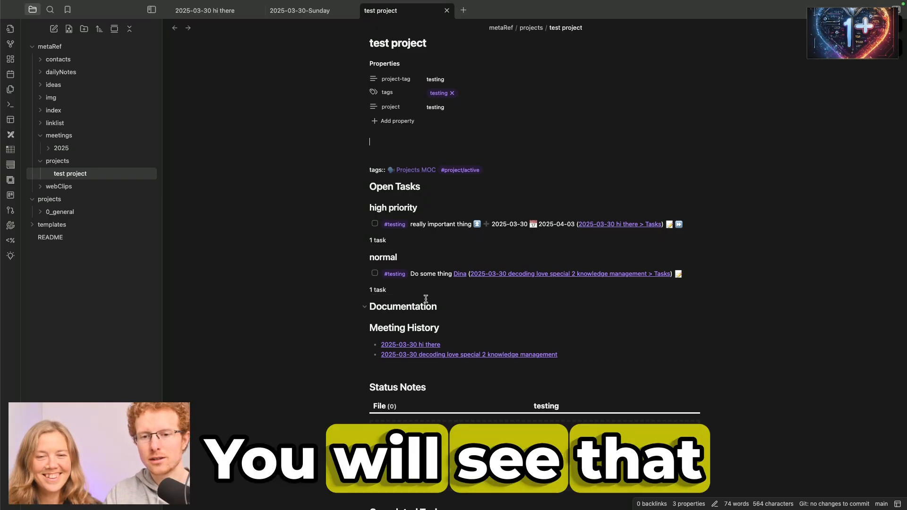
mouse_move(460, 276)
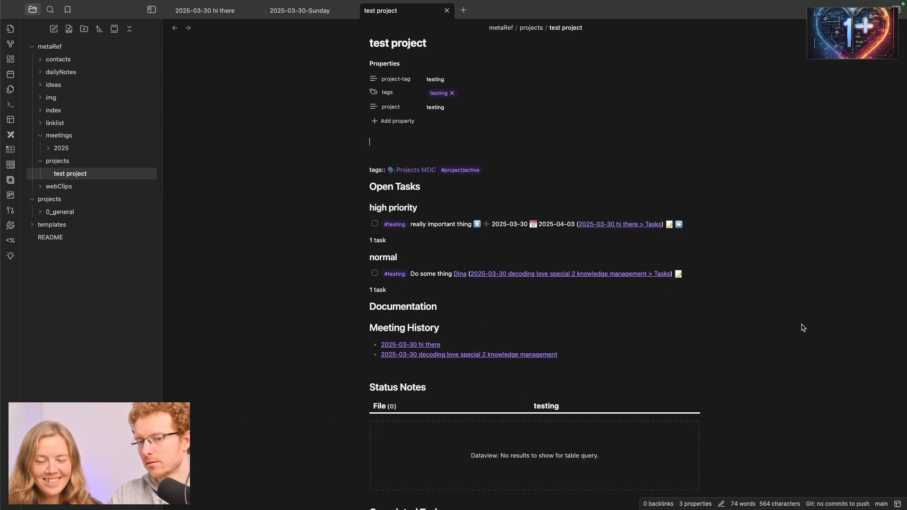
Mark the normal-priority "Do some thing" task complete from the test project note and check its entry in Completed Tasks and the meeting note.
click(374, 274)
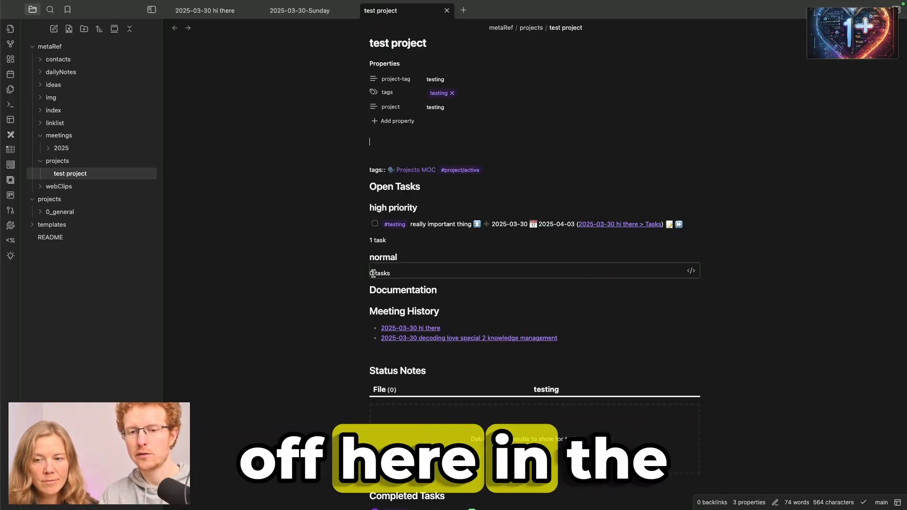
scroll(393, 334, down, 1)
scroll(393, 333, down, 4)
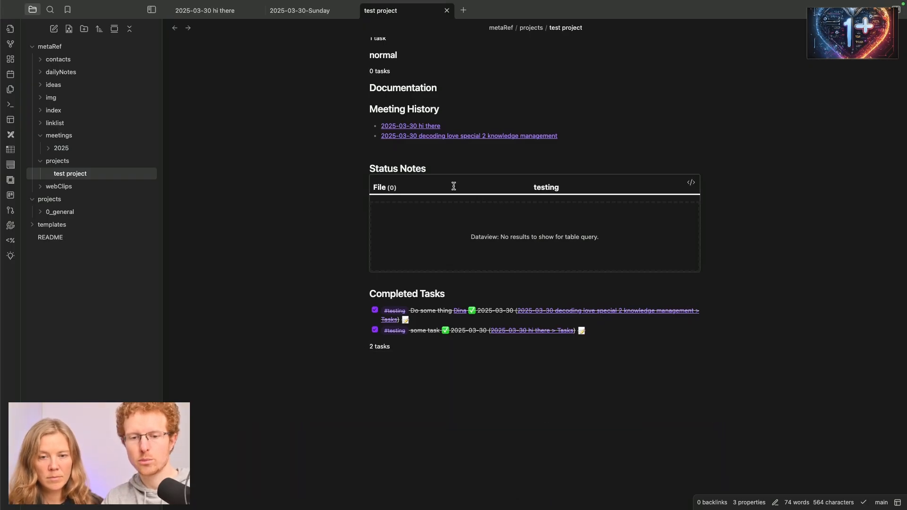
scroll(452, 186, up, 4)
click(188, 27)
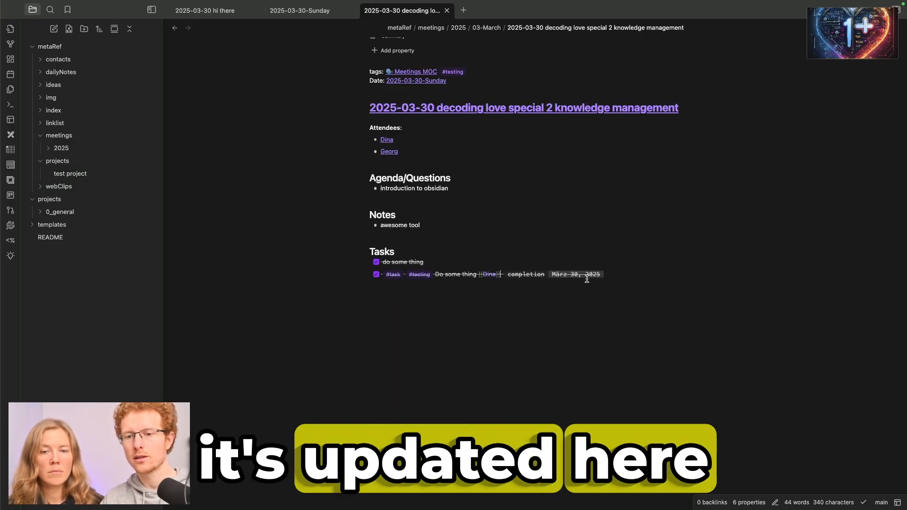
click(174, 28)
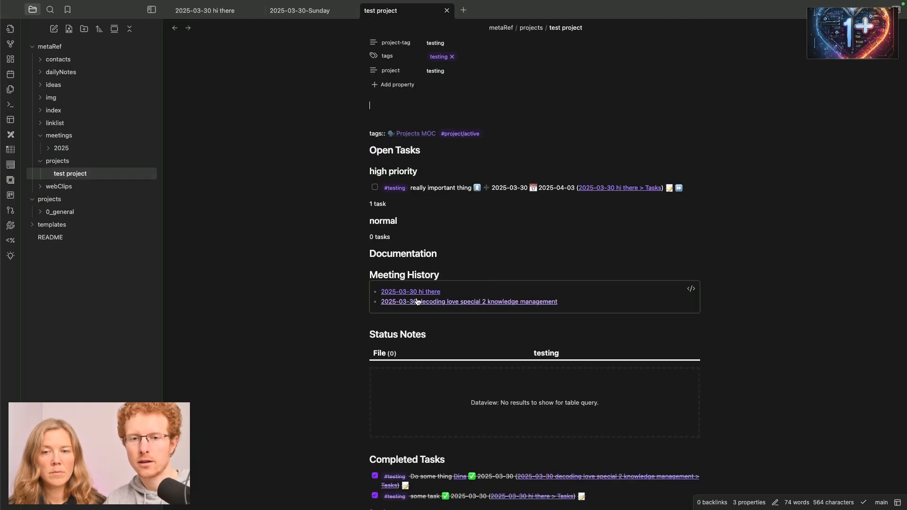
mouse_move(418, 302)
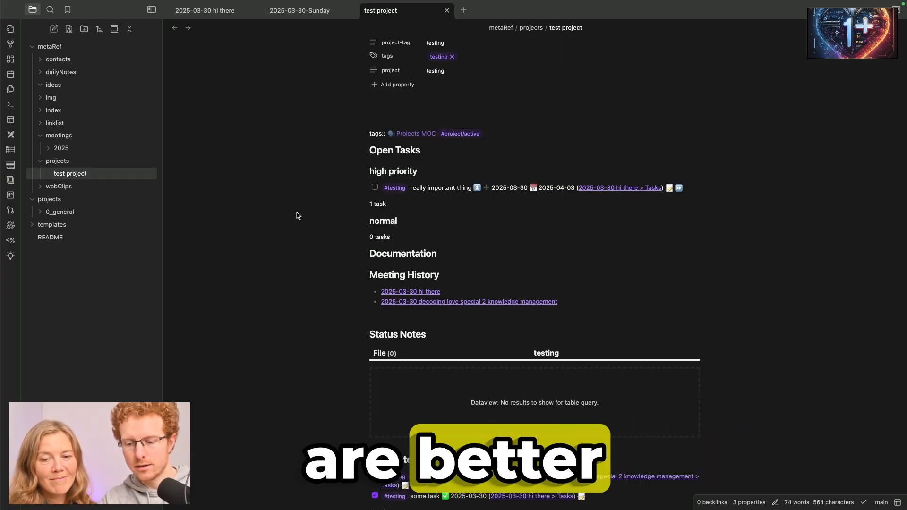
Create a new Excalidraw drawing in a new tab.
key(super+p)
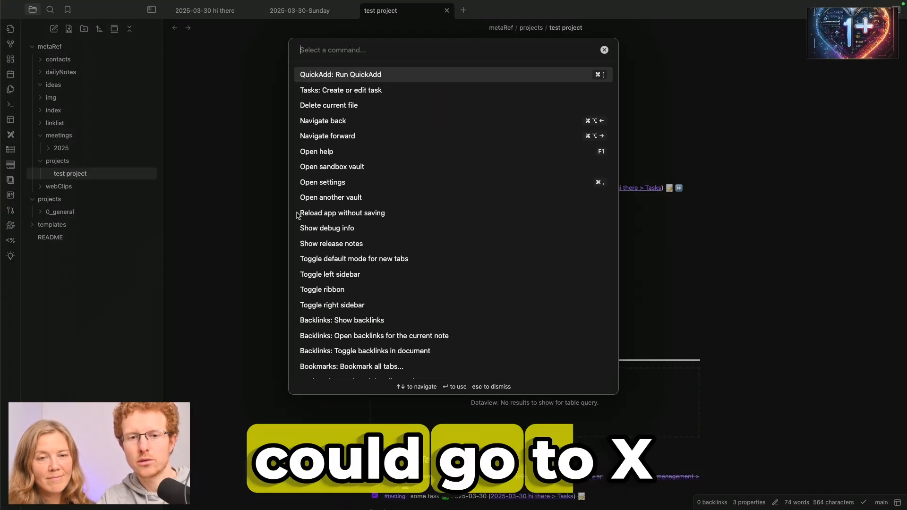
text(exa)
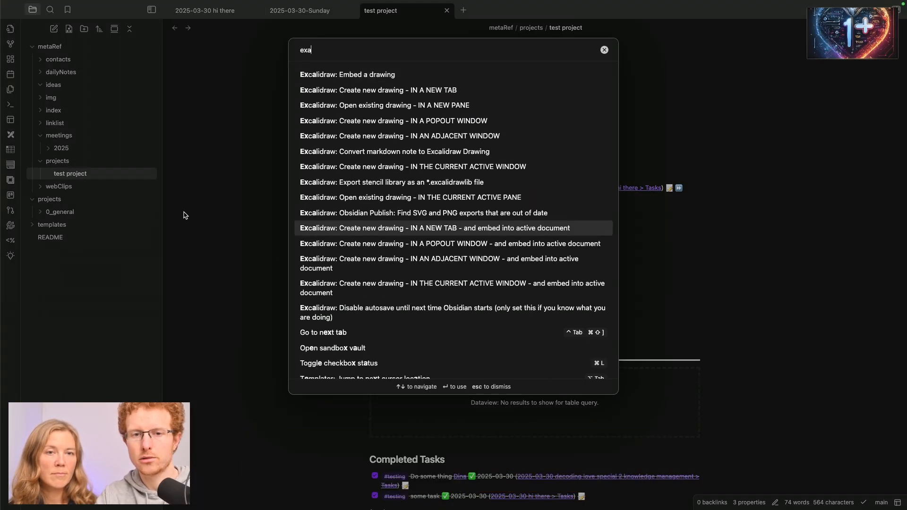
click(364, 90)
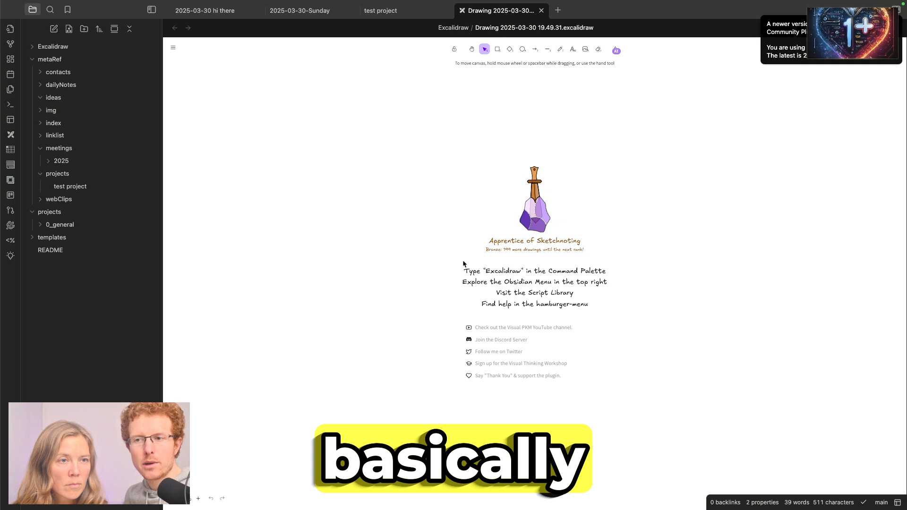
Draw a diamond near the upper left of the canvas and a circle to its right.
click(509, 49)
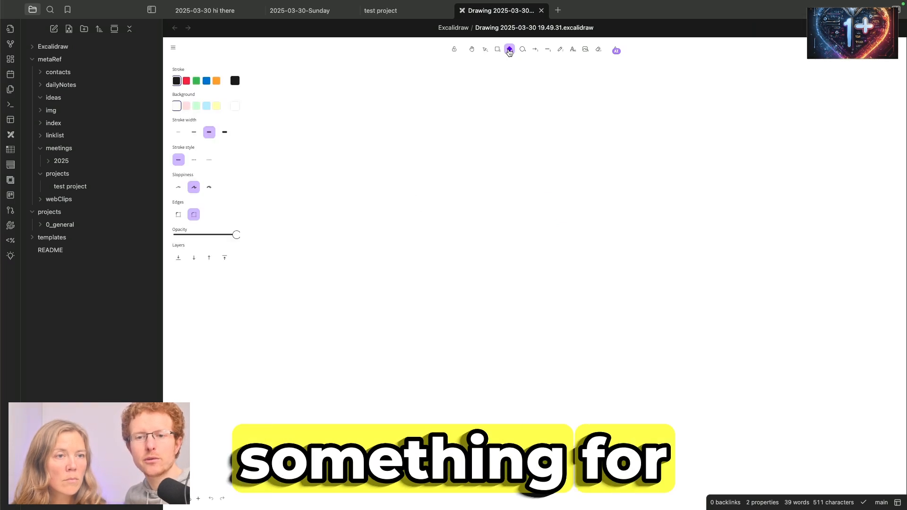
drag(302, 98, 390, 162)
click(522, 49)
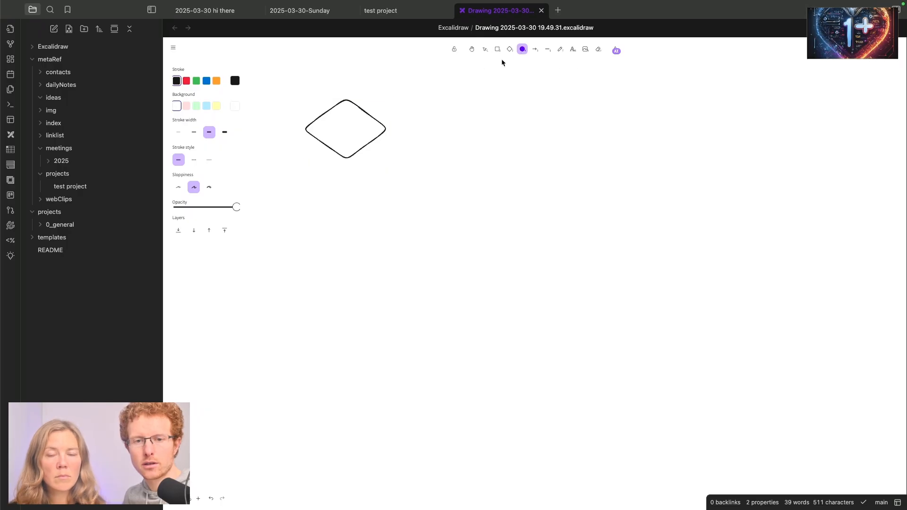
drag(592, 182, 596, 180)
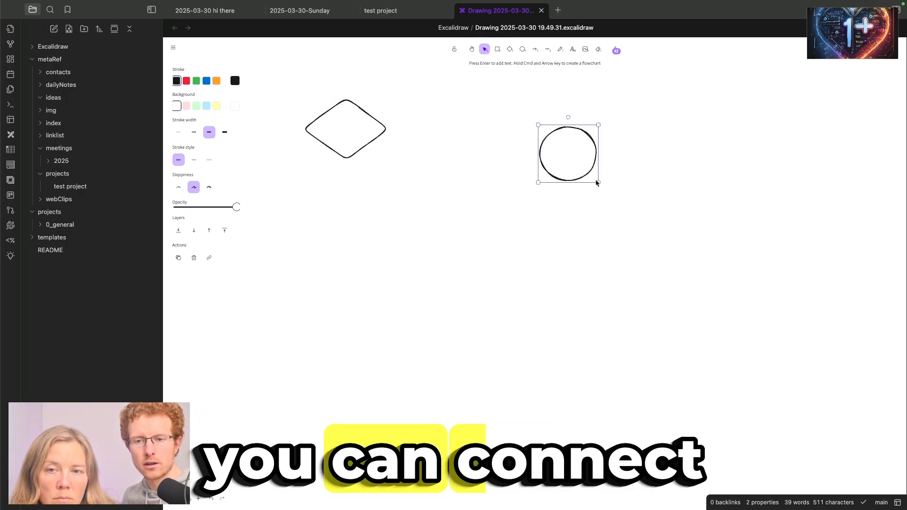
click(282, 183)
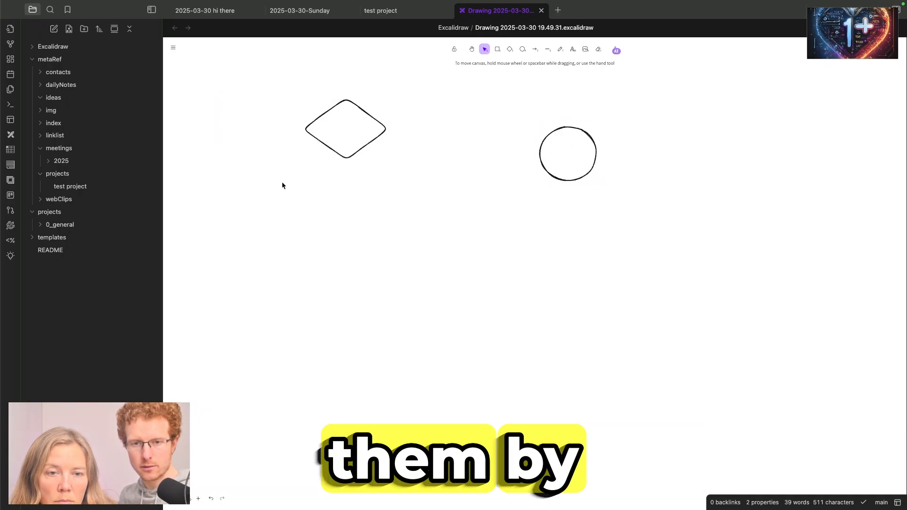
Connect the diamond's right corner to the circle's left edge with an arrow.
key(a)
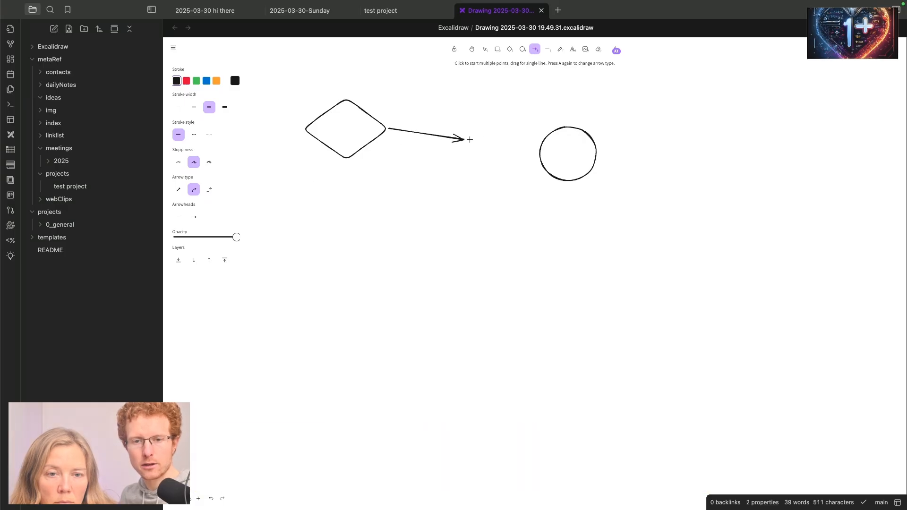
mouse_move(548, 153)
mouse_down()
mouse_move(531, 152)
mouse_move(539, 153)
mouse_up()
click(571, 155)
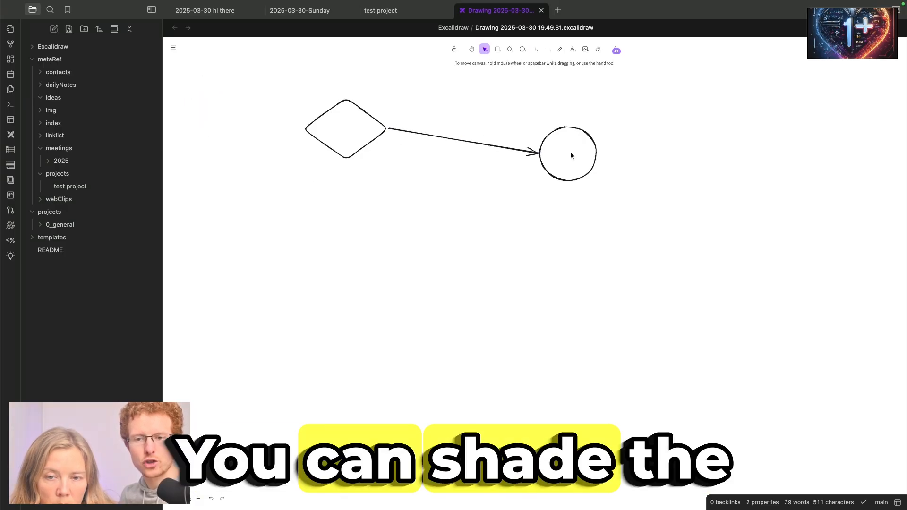
Give the circle a blue stroke, light blue background, the thickest stroke width and the highest sloppiness.
click(549, 132)
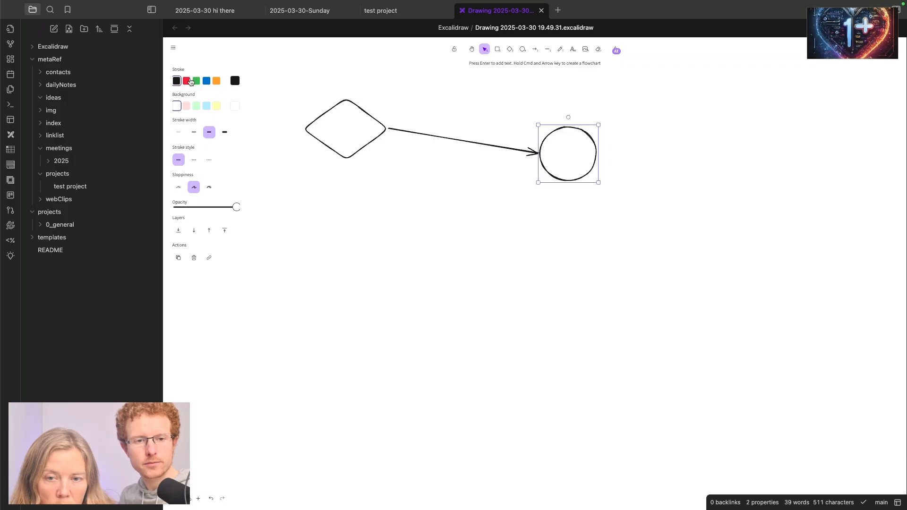
click(206, 106)
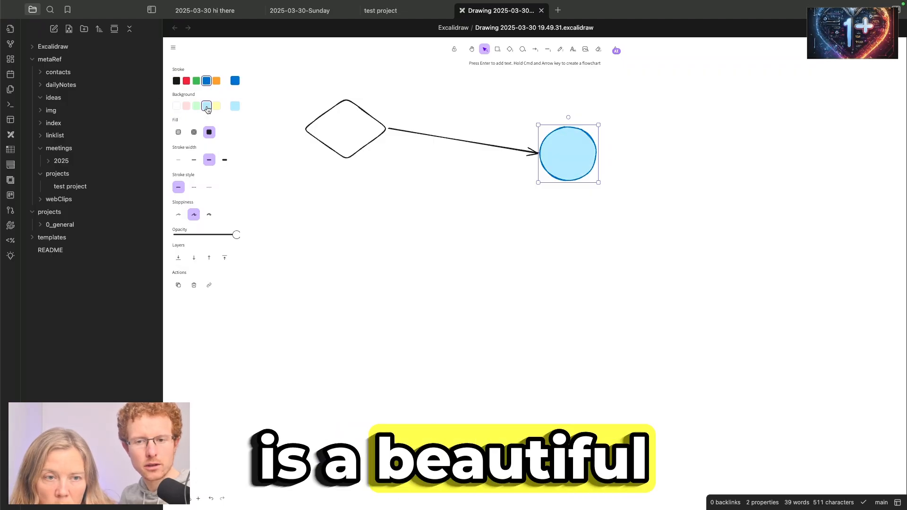
click(225, 161)
click(209, 215)
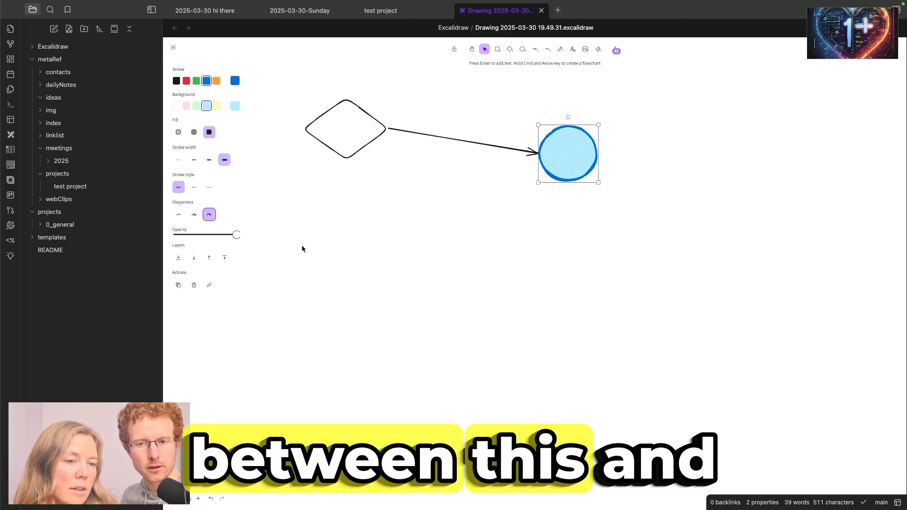
click(481, 170)
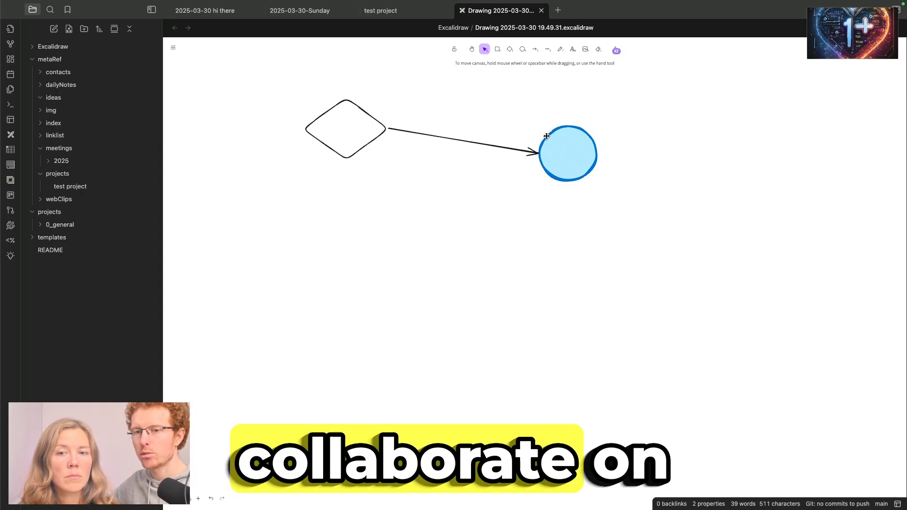
Move the blue circle slightly up and to the right, and the diamond well below its original place, keeping the arrow attached.
drag(546, 136, 557, 114)
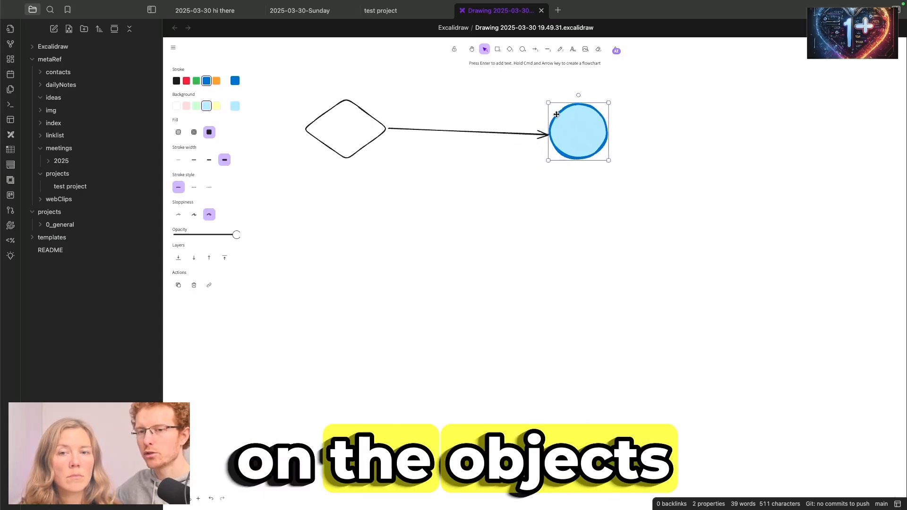
click(336, 142)
mouse_move(360, 154)
mouse_down()
mouse_move(360, 142)
mouse_move(357, 169)
mouse_up()
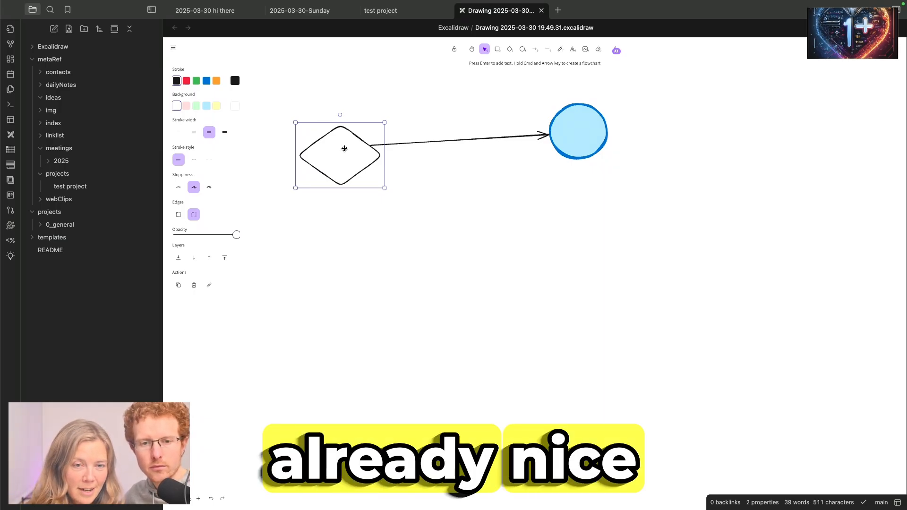
drag(344, 148, 347, 196)
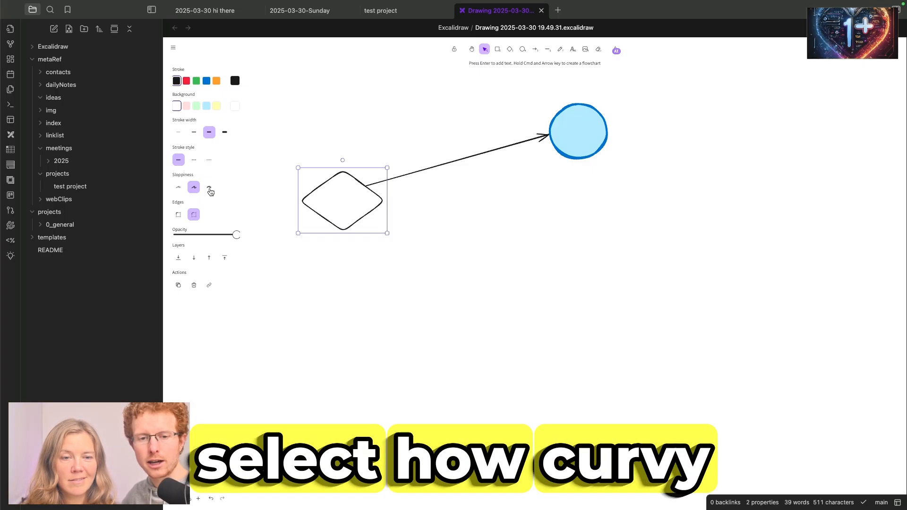
Compare the highest and lowest sloppiness on the diamond and set it to the highest.
click(209, 188)
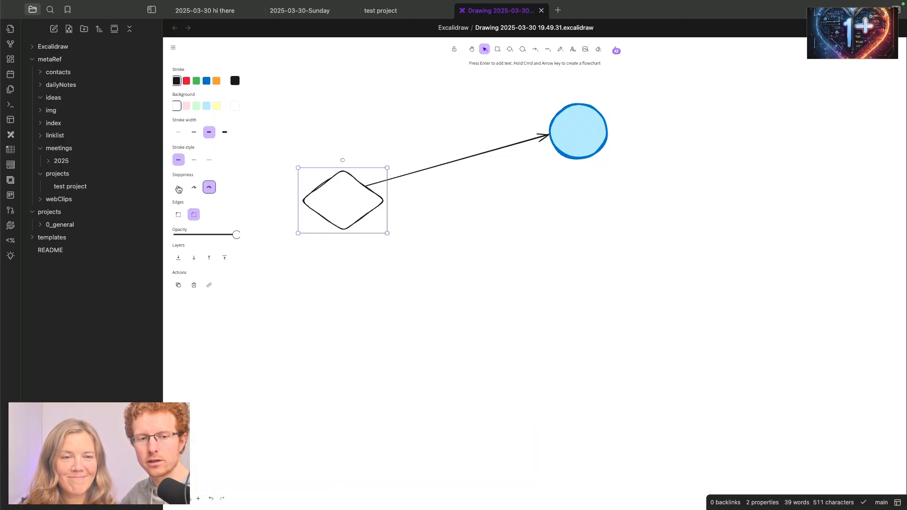
click(178, 188)
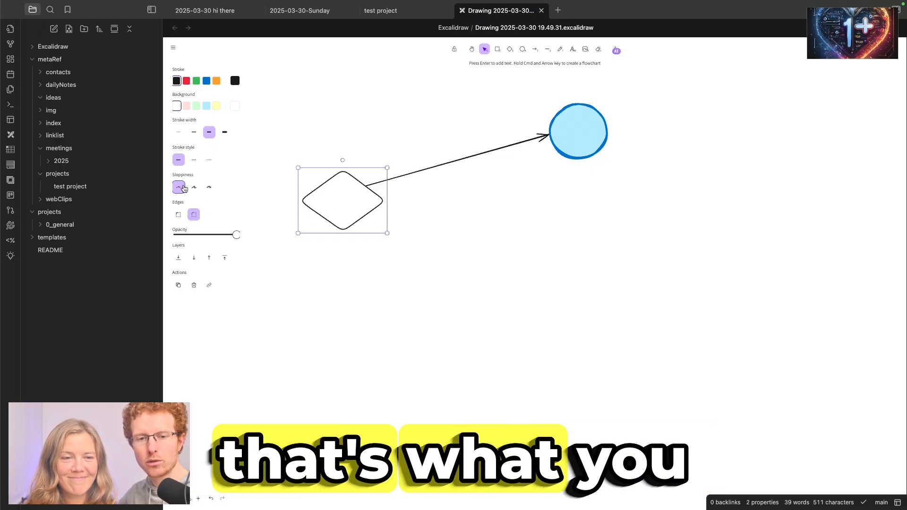
click(209, 188)
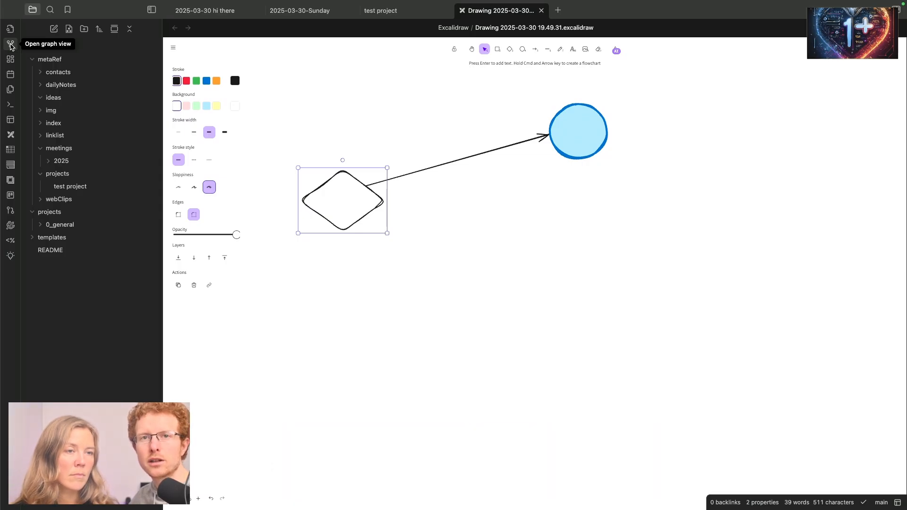
Open the vault's graph view and examine the links between notes and the filter options.
click(11, 45)
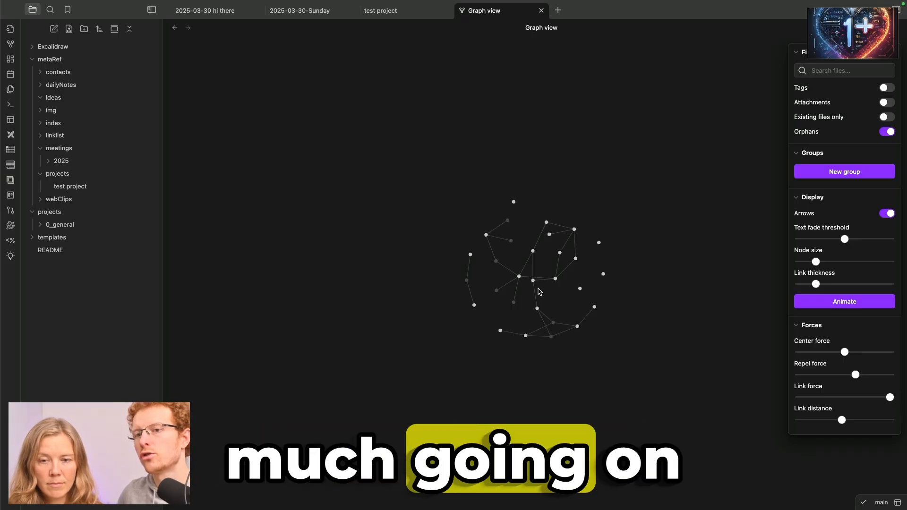
scroll(539, 291, up, 5)
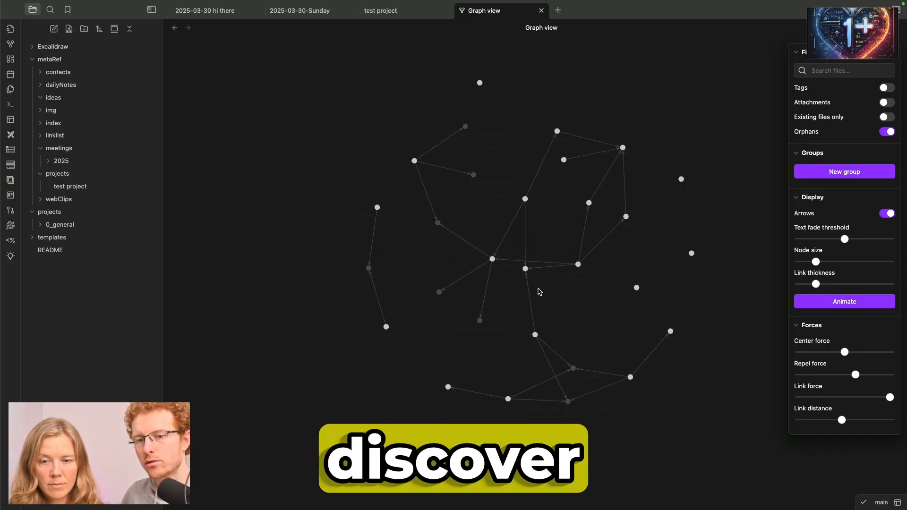
scroll(540, 292, down, 1)
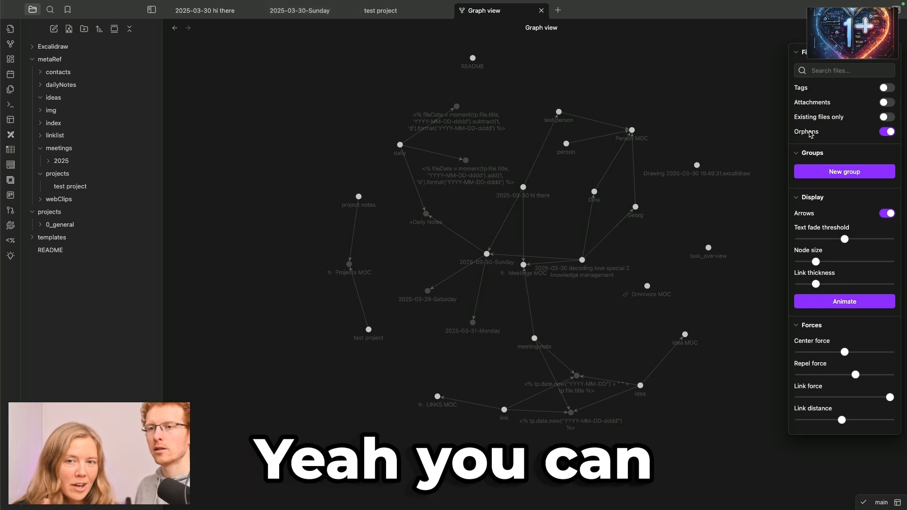
click(832, 71)
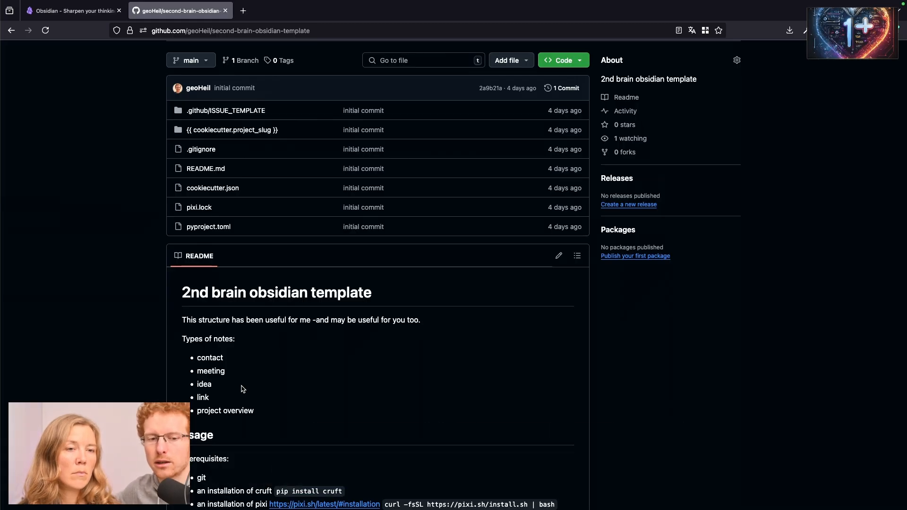
Switch to the browser and review the note types, prerequisites and setup commands in the second-brain-obsidian-template README on GitHub.
scroll(241, 389, down, 1)
scroll(241, 389, down, 5)
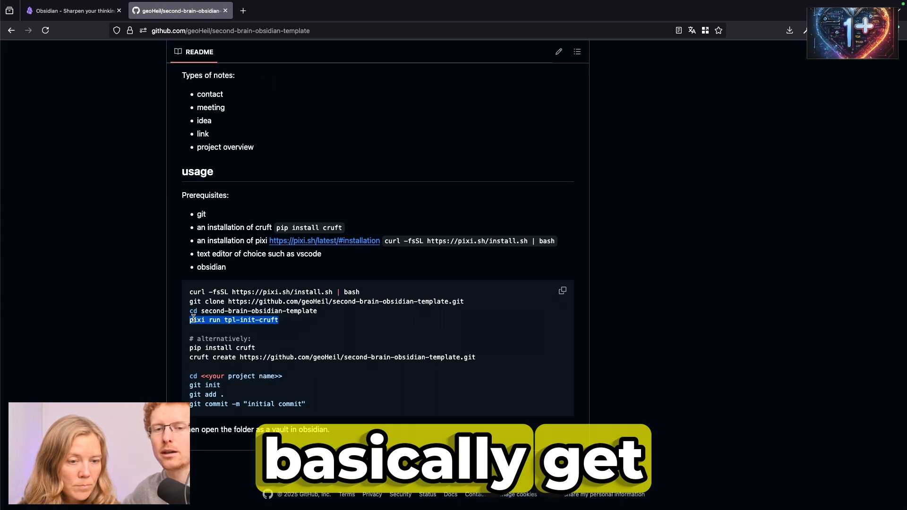
scroll(193, 318, up, 1)
scroll(193, 319, up, 6)
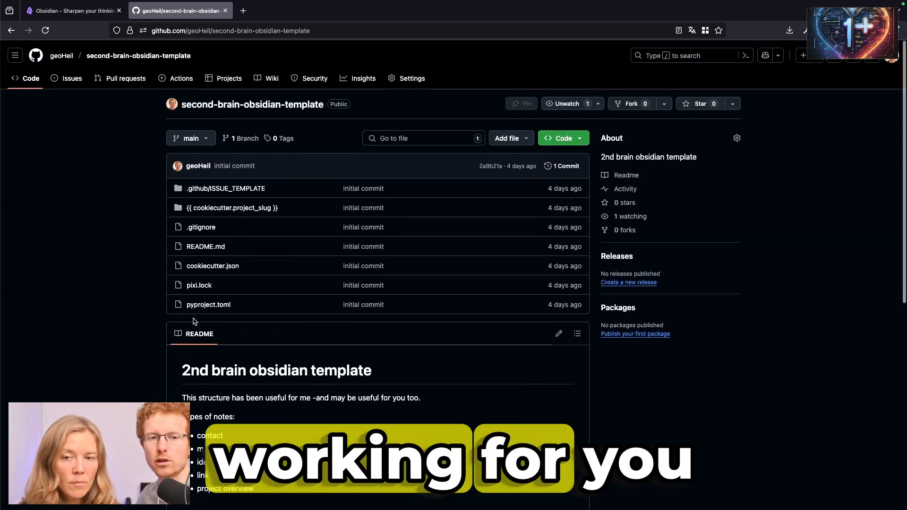